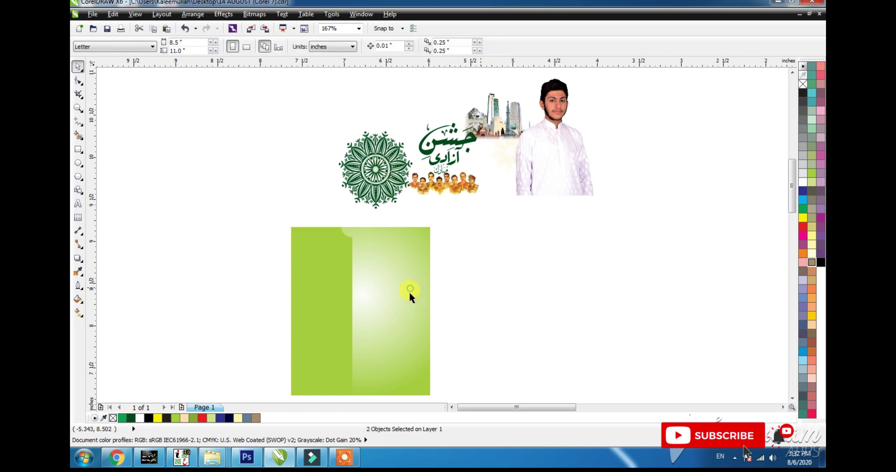
- Ungroup the green background pieces and the seven-piece title artwork
{"action": "left_click_drag", "start_coordinate": [376, 279], "coordinate": [272, 245]}
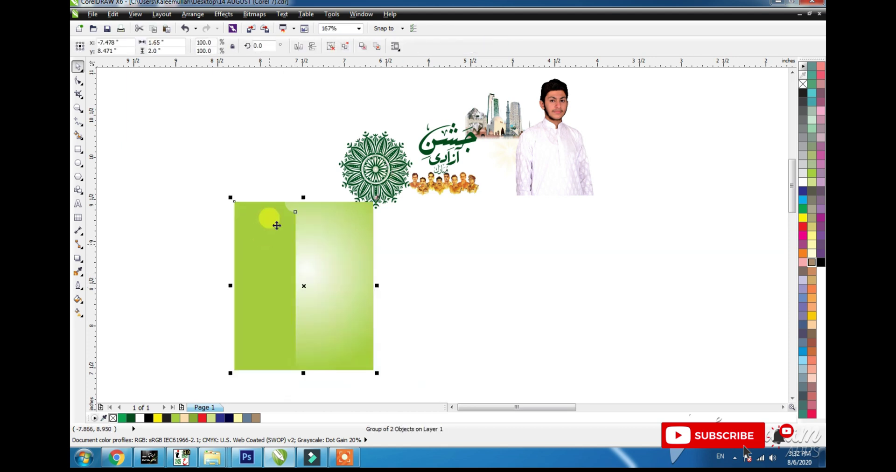
{"action": "key", "text": "ctrl+z"}
{"action": "left_click", "coordinate": [334, 46]}
{"action": "left_click", "coordinate": [264, 141]}
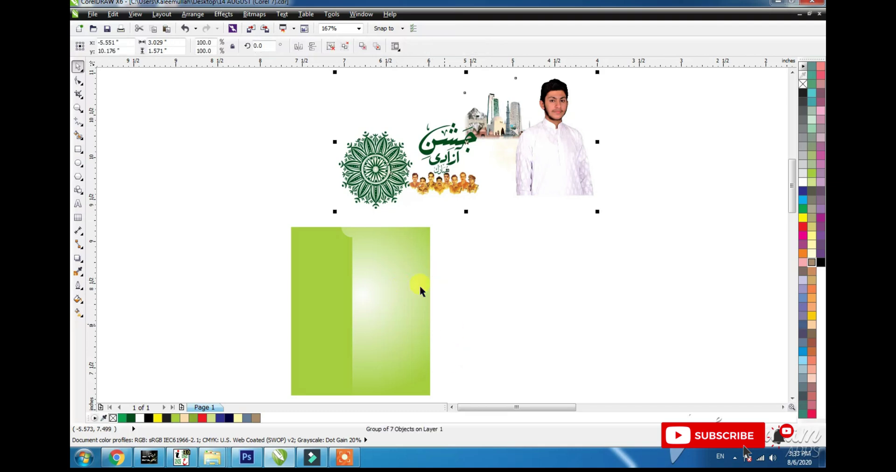
{"action": "left_click", "coordinate": [375, 180]}
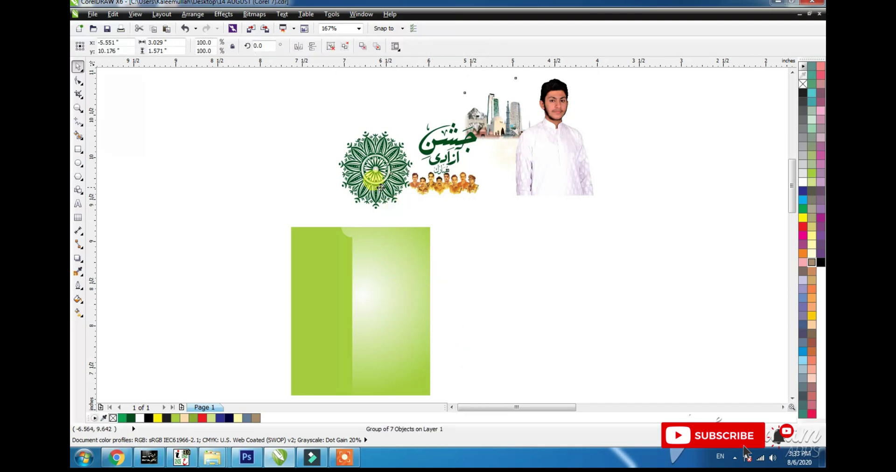
{"action": "left_click", "coordinate": [331, 46]}
{"action": "left_click", "coordinate": [313, 88]}
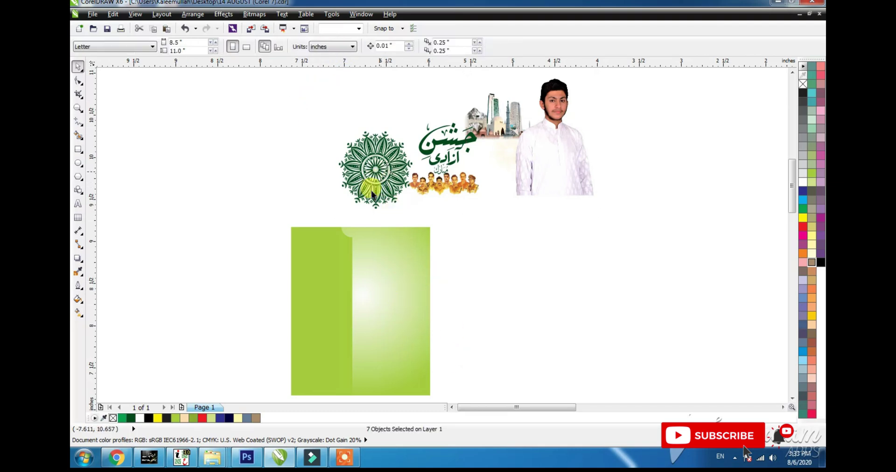
- PowerClip the green mandala into the left green panel
{"action": "left_click", "coordinate": [372, 195]}
{"action": "mouse_move", "coordinate": [326, 251]}
{"action": "left_mouse_down"}
{"action": "mouse_move", "coordinate": [314, 242]}
{"action": "mouse_move", "coordinate": [328, 266]}
{"action": "left_mouse_up"}
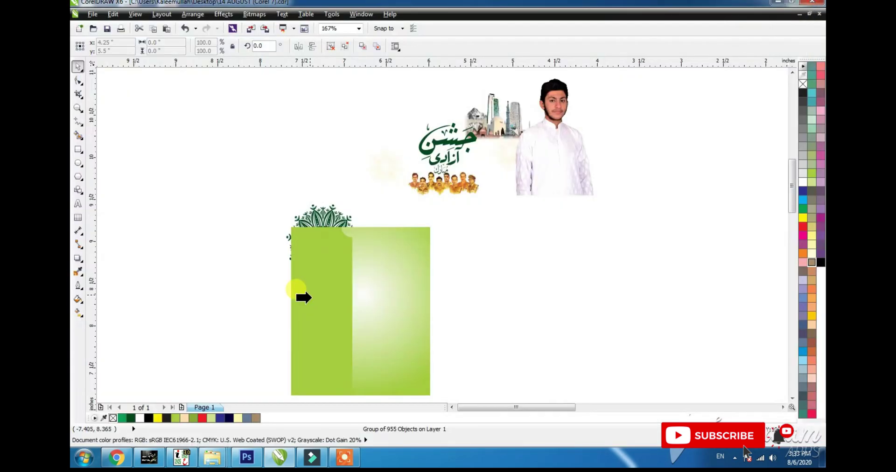
{"action": "left_click", "coordinate": [305, 298]}
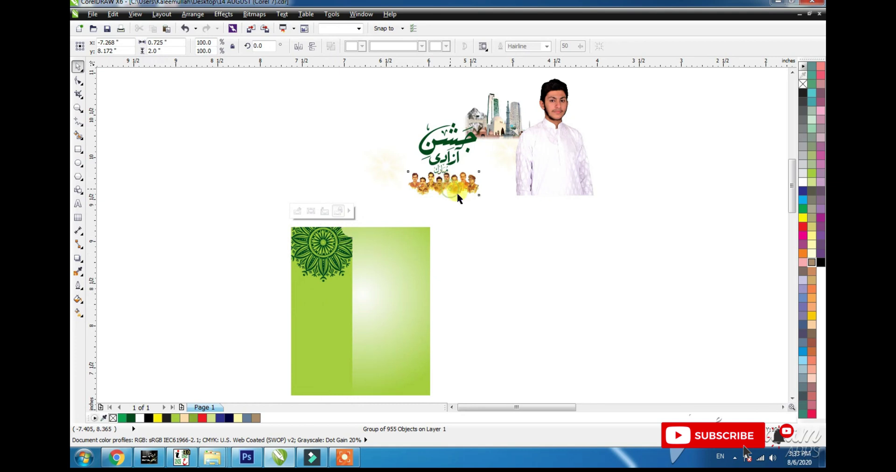
- Move the leaders' photo to the right panel's top and the skyline onto the green poster
{"action": "left_click_drag", "start_coordinate": [457, 197], "coordinate": [426, 263]}
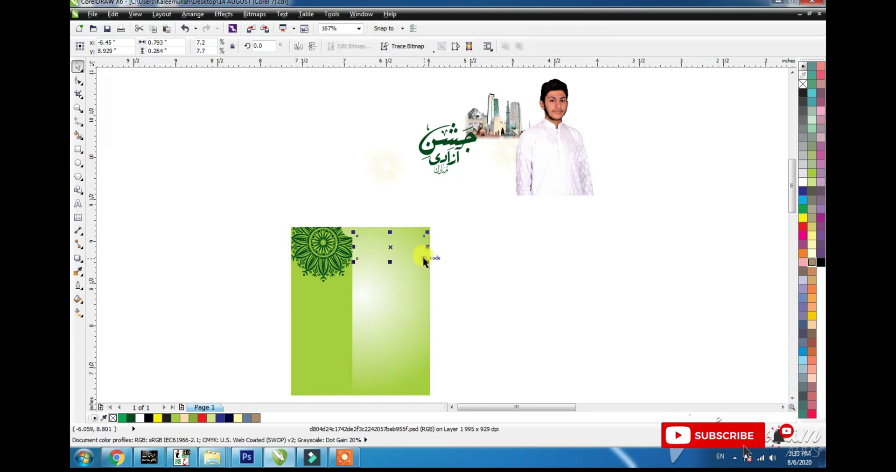
{"action": "left_click", "coordinate": [609, 134]}
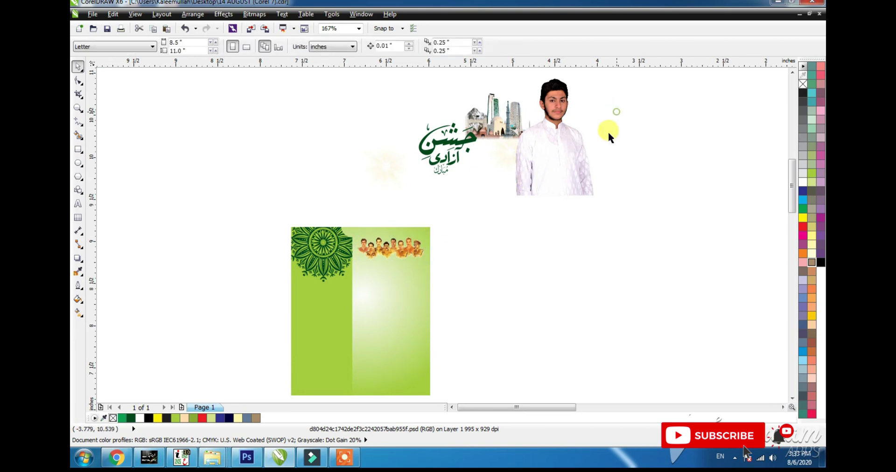
{"action": "left_click", "coordinate": [493, 158]}
{"action": "left_click_drag", "start_coordinate": [494, 158], "coordinate": [321, 403]}
{"action": "left_click", "coordinate": [399, 377]}
{"action": "left_click", "coordinate": [520, 298]}
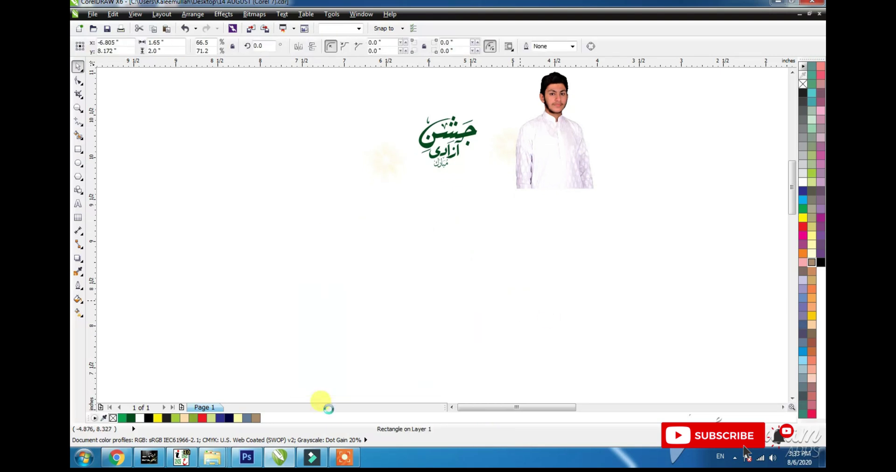
- Bring the skyline in front of the background and nudge it slightly right
{"action": "key", "text": "shift+Page_Up"}
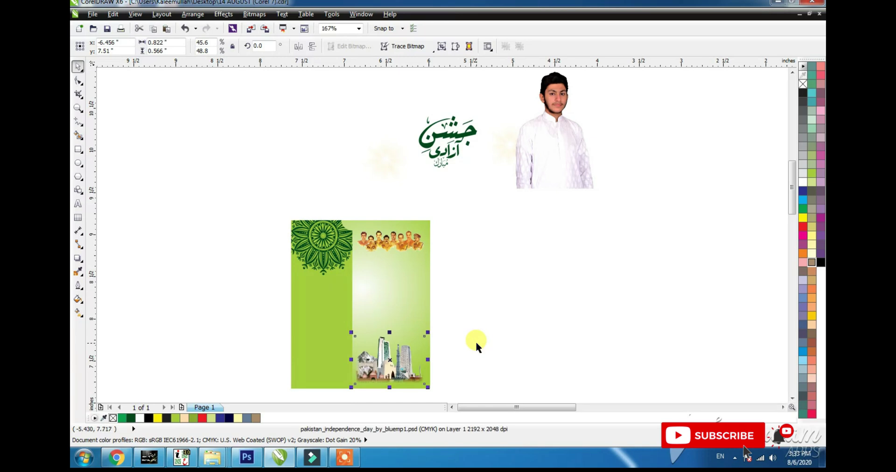
{"action": "key", "text": "Right"}
{"action": "key", "text": "Right"}
{"action": "left_click", "coordinate": [454, 346]}
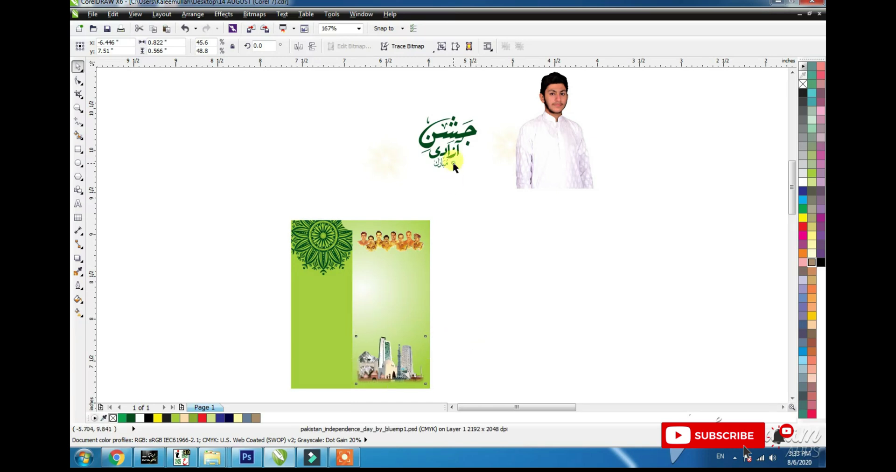
- Move the Urdu calligraphy title onto the right panel and enlarge it slightly
{"action": "left_click", "coordinate": [444, 126]}
{"action": "left_click_drag", "start_coordinate": [448, 135], "coordinate": [396, 295]}
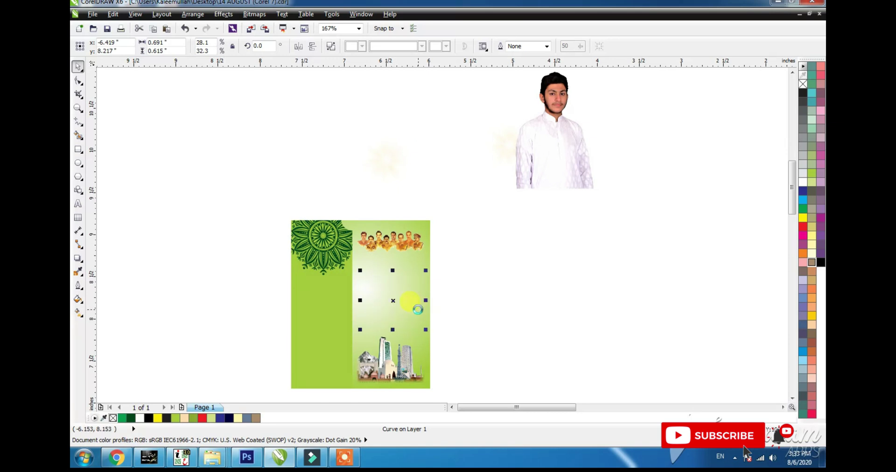
{"action": "left_click_drag", "start_coordinate": [359, 332], "coordinate": [354, 332]}
{"action": "left_click", "coordinate": [481, 139]}
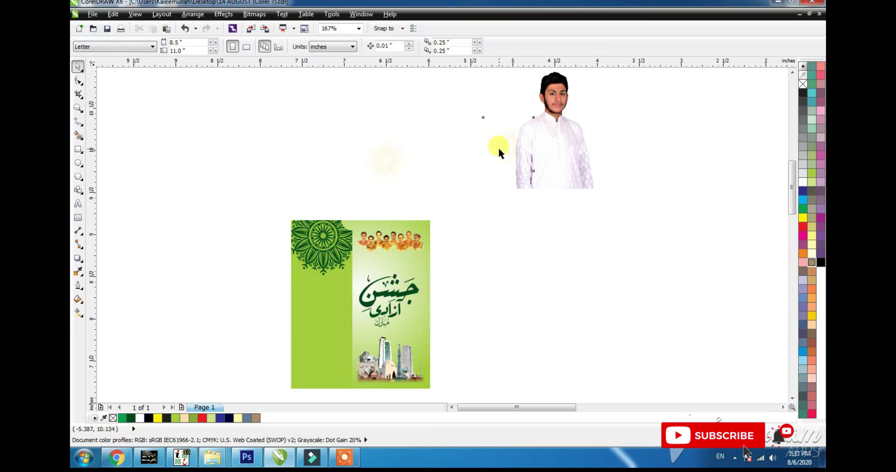
- Move the light glow to the poster's top-right and PowerClip it inside the poster
{"action": "left_click_drag", "start_coordinate": [508, 150], "coordinate": [420, 232]}
{"action": "key", "text": "alt+c"}
{"action": "key", "text": "w"}
{"action": "key", "text": "p"}
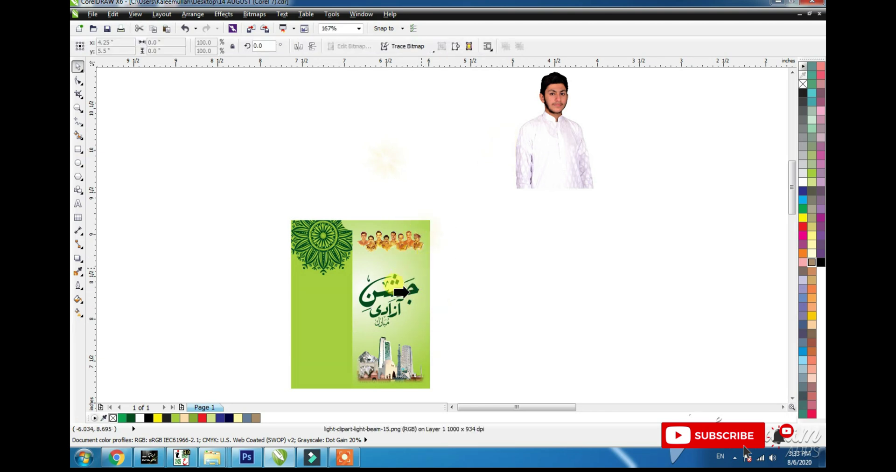
{"action": "left_click", "coordinate": [412, 262]}
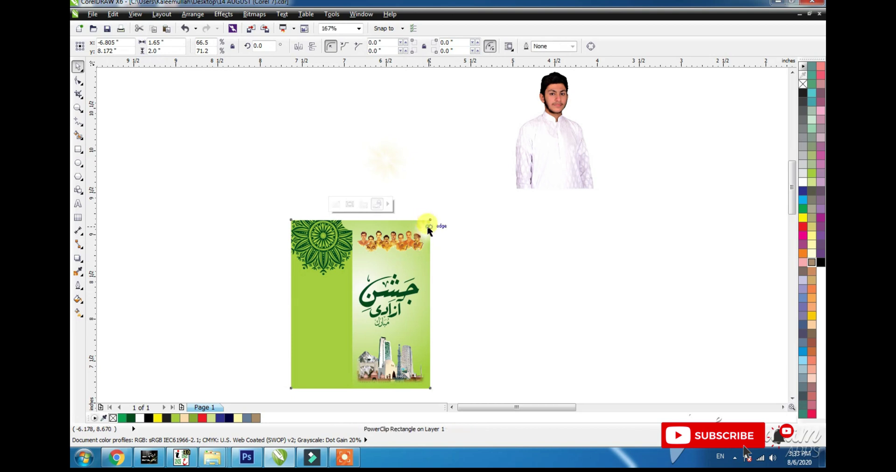
- Shift the clipped light glow slightly up inside the poster
{"action": "left_click", "coordinate": [427, 227], "text": "ctrl"}
{"action": "left_click_drag", "start_coordinate": [426, 232], "coordinate": [426, 221]}
{"action": "left_click", "coordinate": [465, 254]}
- Move the boy's photo onto the left panel and PowerClip it inside
{"action": "left_click_drag", "start_coordinate": [550, 156], "coordinate": [324, 360]}
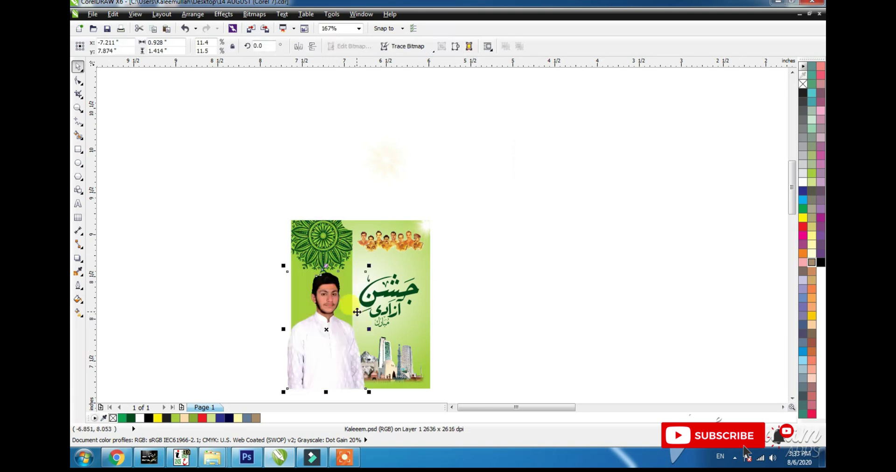
{"action": "mouse_move", "coordinate": [324, 330]}
{"action": "left_mouse_down"}
{"action": "mouse_move", "coordinate": [325, 343]}
{"action": "mouse_move", "coordinate": [323, 336]}
{"action": "left_mouse_up"}
{"action": "key", "text": "alt+c"}
{"action": "key", "text": "w"}
{"action": "key", "text": "p"}
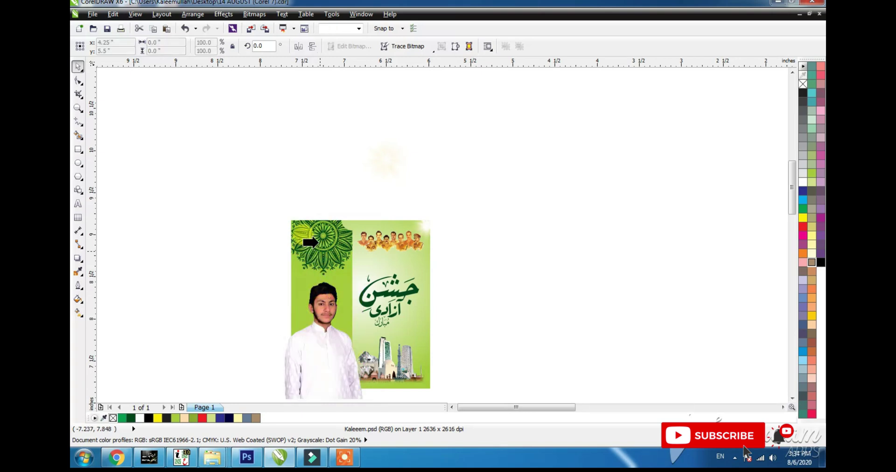
{"action": "left_click", "coordinate": [317, 242]}
- Group the five poster pieces, move the spare glow down, and zoom out to the whole layout
{"action": "left_click", "coordinate": [250, 195]}
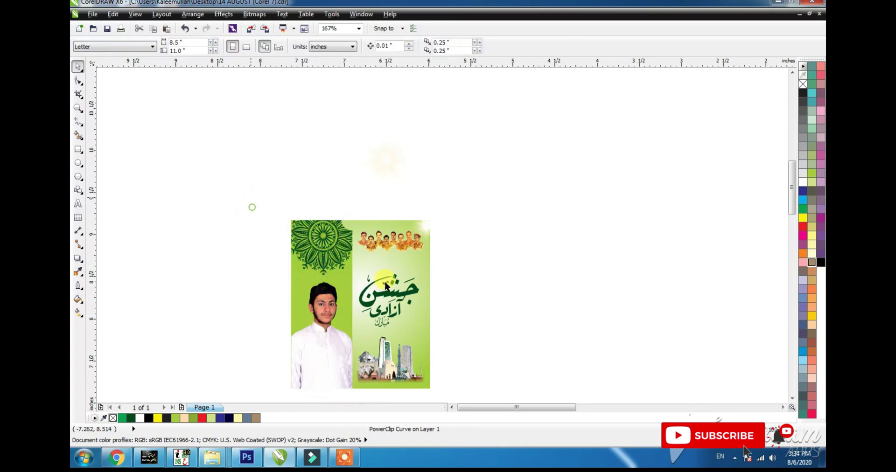
{"action": "mouse_move", "coordinate": [252, 207]}
{"action": "left_mouse_down"}
{"action": "mouse_move", "coordinate": [455, 355]}
{"action": "mouse_move", "coordinate": [459, 397]}
{"action": "left_mouse_up"}
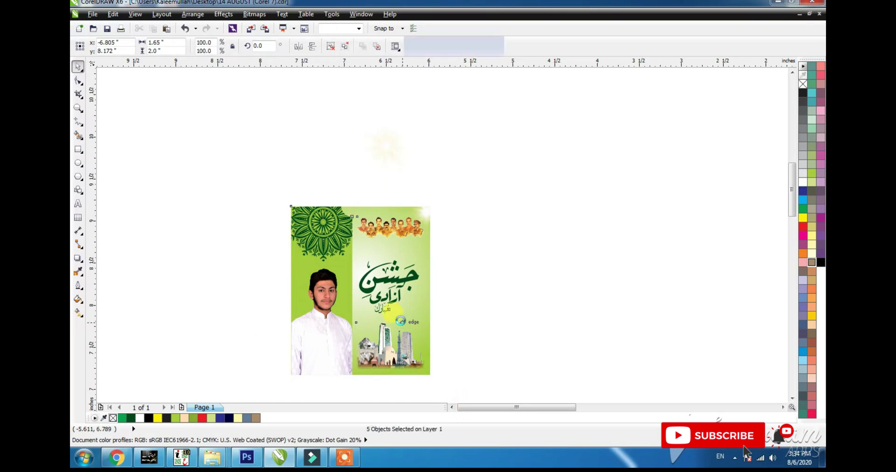
{"action": "key", "text": "ctrl+g"}
{"action": "left_click", "coordinate": [387, 157]}
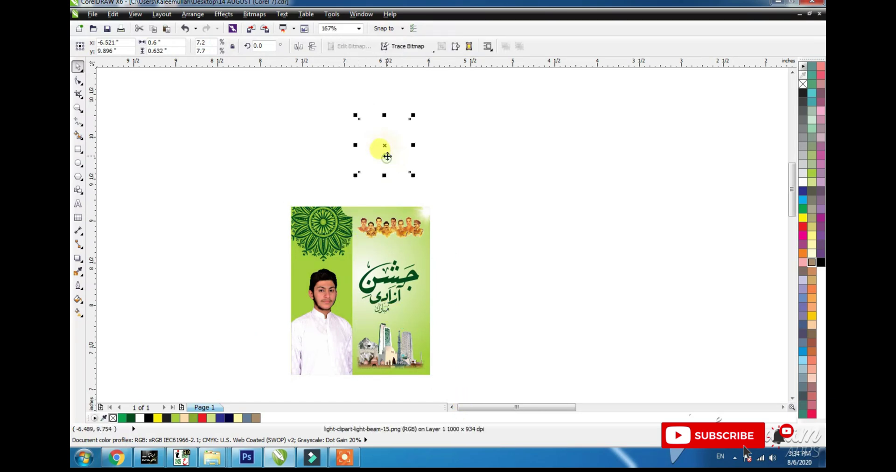
{"action": "left_click_drag", "start_coordinate": [387, 157], "coordinate": [358, 293]}
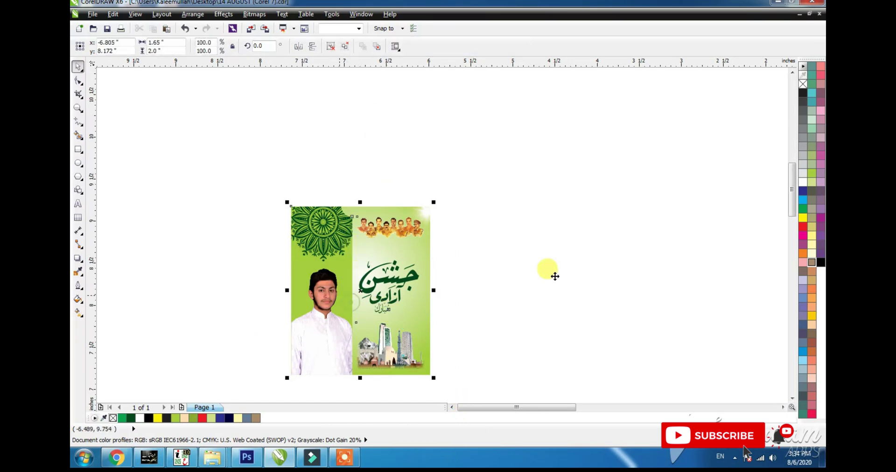
{"action": "left_click_drag", "start_coordinate": [555, 277], "coordinate": [674, 228]}
{"action": "key", "text": "F4"}
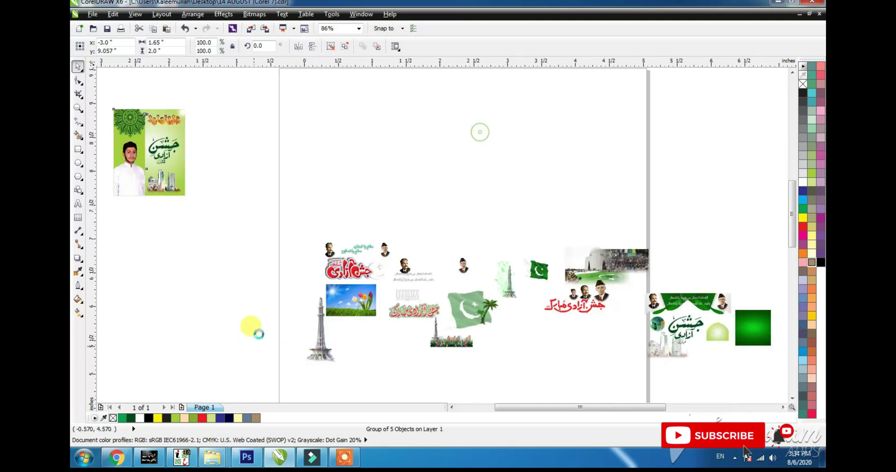
- Draw a tall rectangle for the next poster with a 2.0 inch height
{"action": "scroll", "coordinate": [360, 312], "scroll_direction": "up", "scroll_amount": 2}
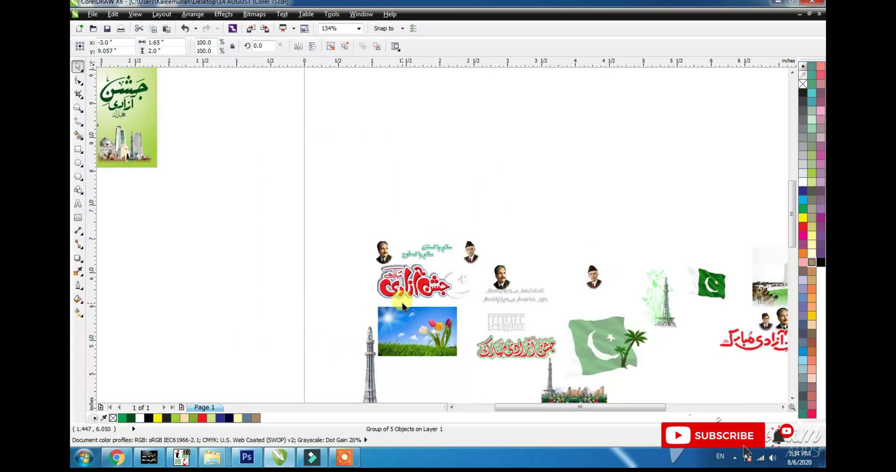
{"action": "left_click", "coordinate": [424, 341]}
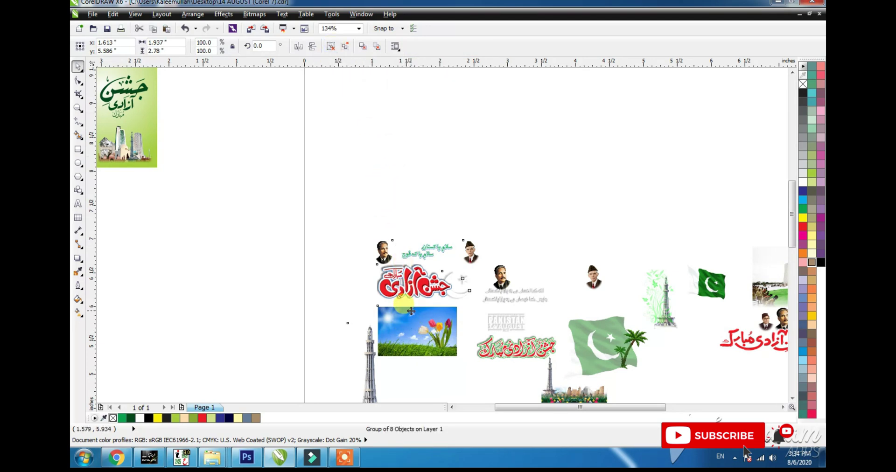
{"action": "scroll", "coordinate": [411, 312], "scroll_direction": "down", "scroll_amount": 1}
{"action": "left_click", "coordinate": [78, 150]}
{"action": "left_click_drag", "start_coordinate": [314, 117], "coordinate": [385, 248]}
{"action": "left_click", "coordinate": [180, 42]}
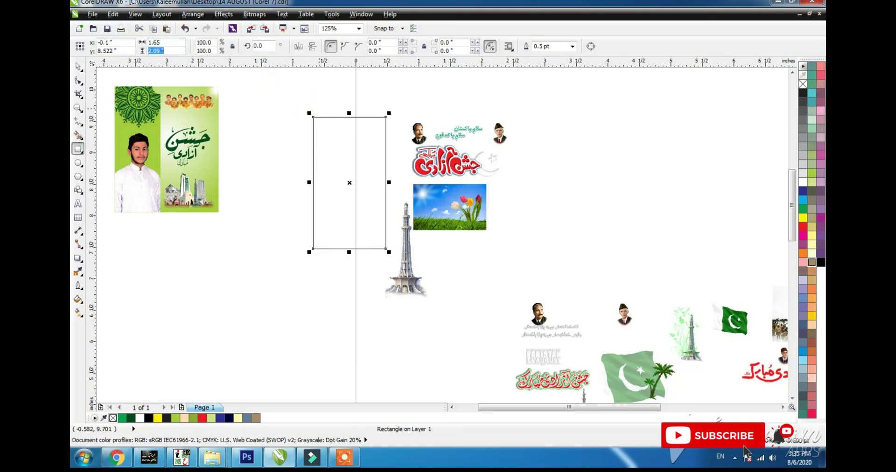
{"action": "type", "text": "2"}
{"action": "key", "text": "Return"}
{"action": "key", "text": "space"}
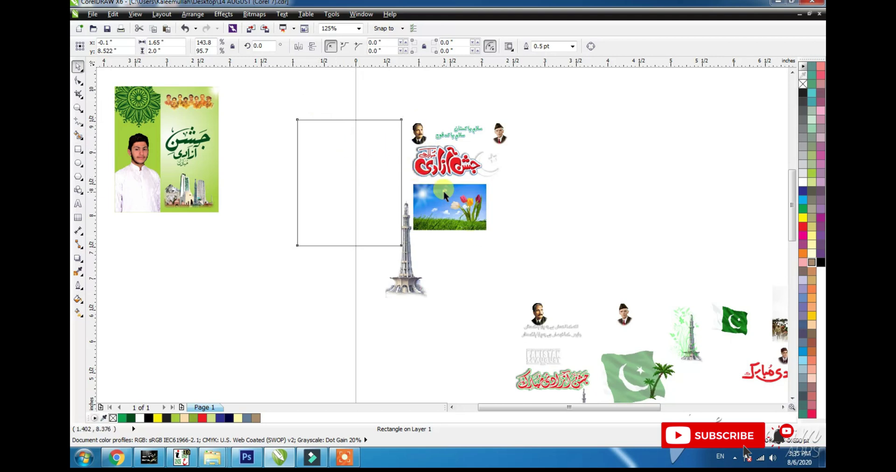
- Move and enlarge the flower photo so it covers the rectangle
{"action": "left_click_drag", "start_coordinate": [443, 191], "coordinate": [341, 167]}
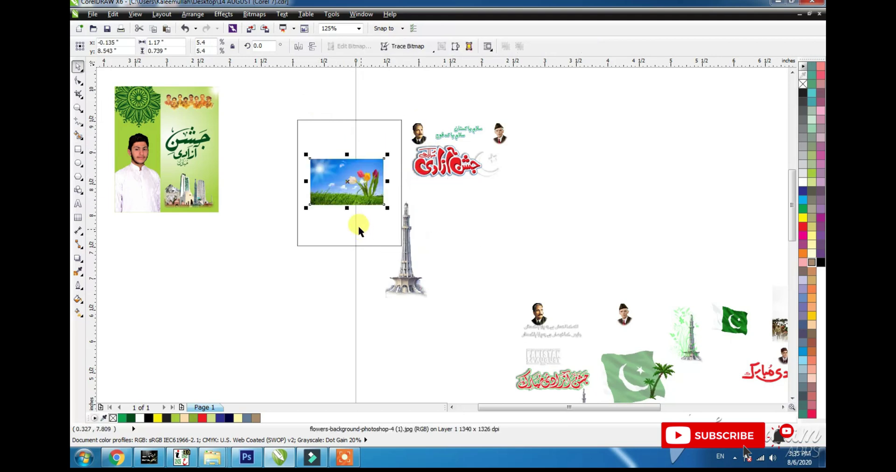
{"action": "left_click_drag", "start_coordinate": [387, 206], "coordinate": [490, 297]}
{"action": "left_click_drag", "start_coordinate": [469, 239], "coordinate": [441, 199]}
{"action": "left_click_drag", "start_coordinate": [483, 241], "coordinate": [505, 262]}
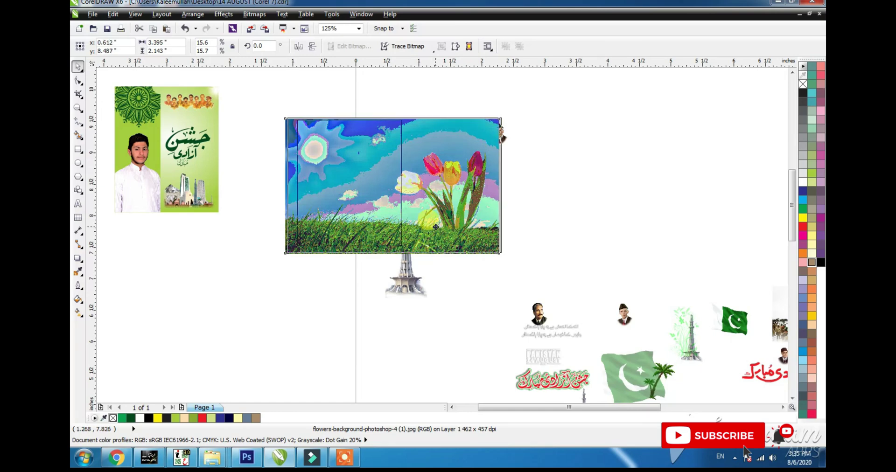
{"action": "left_click_drag", "start_coordinate": [436, 227], "coordinate": [439, 227]}
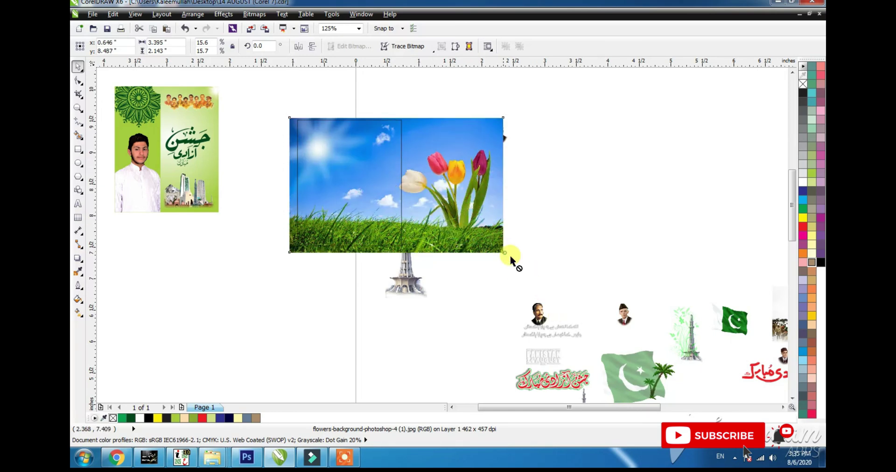
{"action": "left_click_drag", "start_coordinate": [509, 256], "coordinate": [517, 263]}
{"action": "key", "text": "ctrl+z"}
- PowerClip the flower photo inside the rectangle, then select the leaders' portraits with the frame
{"action": "right_click", "coordinate": [451, 134]}
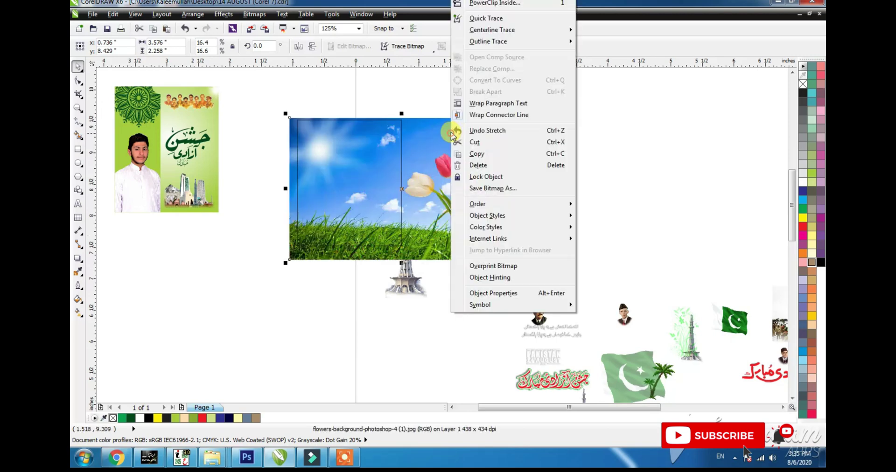
{"action": "left_click", "coordinate": [476, 3]}
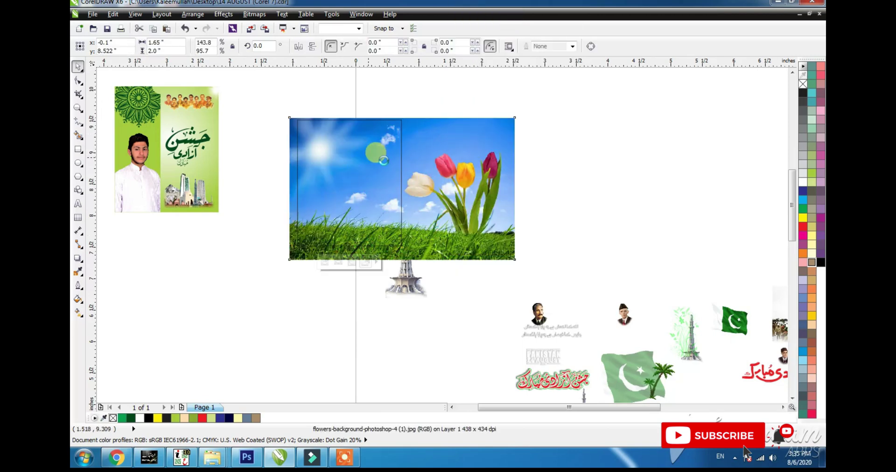
{"action": "left_click", "coordinate": [401, 189]}
{"action": "left_click", "coordinate": [445, 164]}
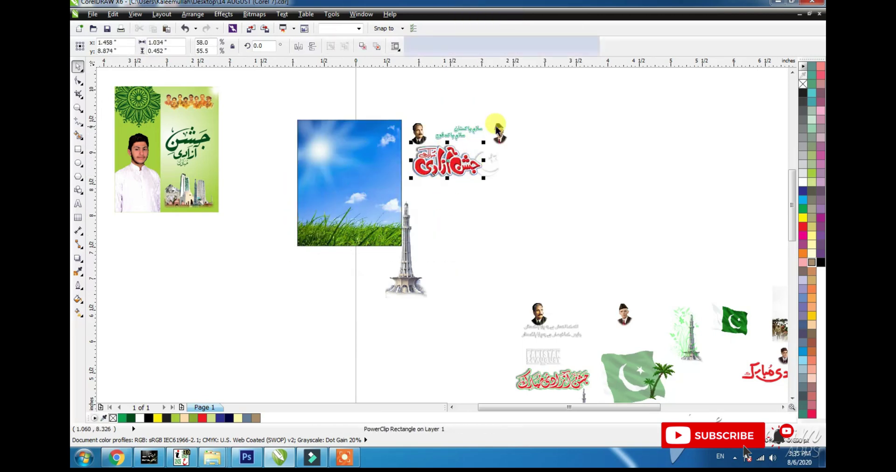
{"action": "left_click", "coordinate": [341, 197], "text": "shift"}
- Centre the leaders' portraits on the poster and bring them in front of the sky
{"action": "key", "text": "c"}
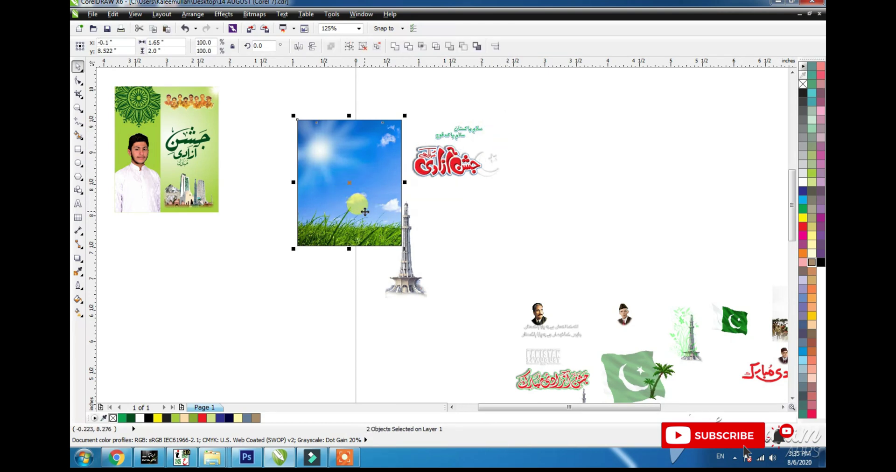
{"action": "left_click", "coordinate": [365, 211], "text": "shift"}
{"action": "key", "text": "shift+Page_Up"}
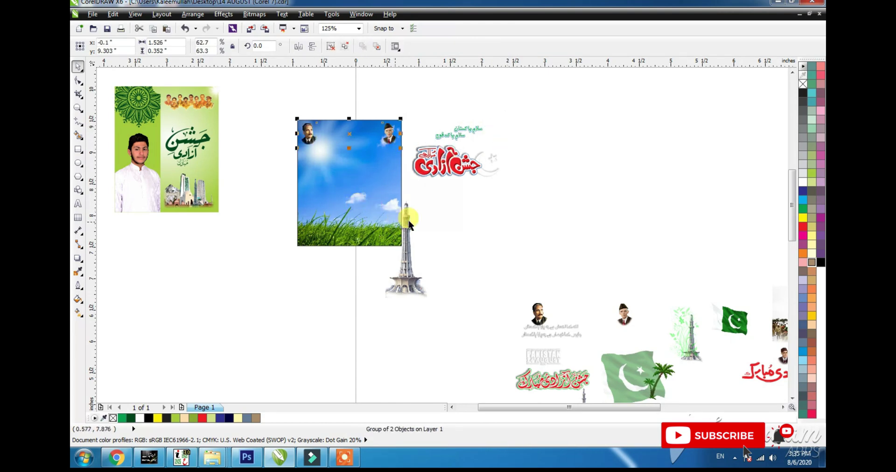
{"action": "left_click", "coordinate": [453, 120]}
- Centre the green Urdu slogan on the poster and bring it to the front
{"action": "left_click", "coordinate": [347, 220]}
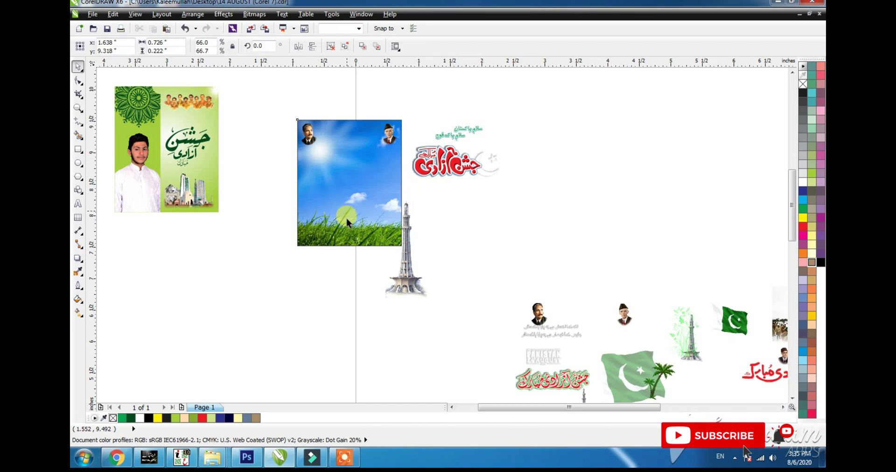
{"action": "key", "text": "c"}
{"action": "left_click", "coordinate": [382, 209], "text": "shift"}
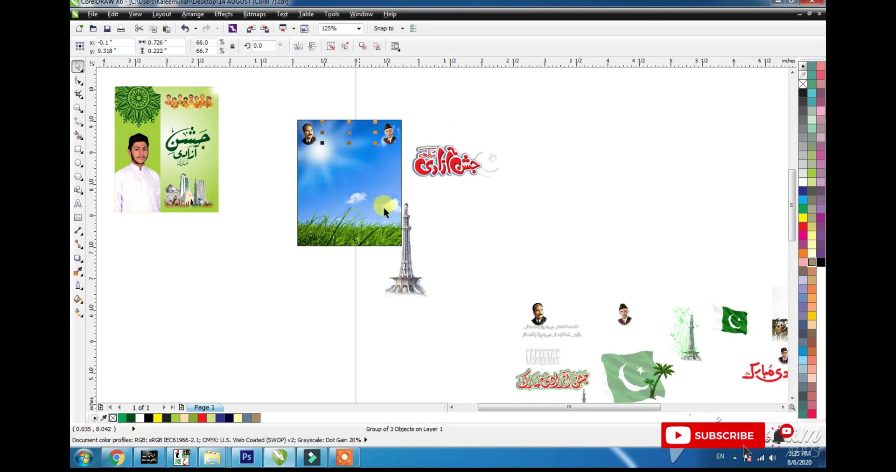
{"action": "key", "text": "shift+Page_Up"}
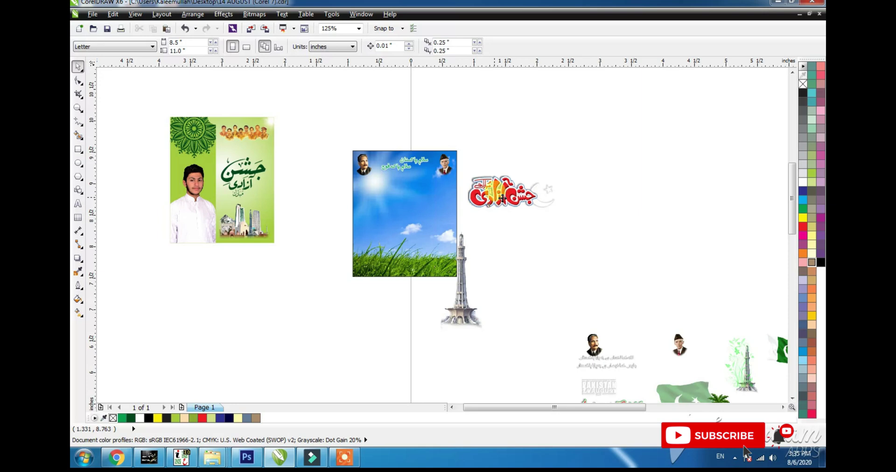
- Place the red Urdu title and the Minar tower on the poster, resizing the tower
{"action": "left_click", "coordinate": [502, 198]}
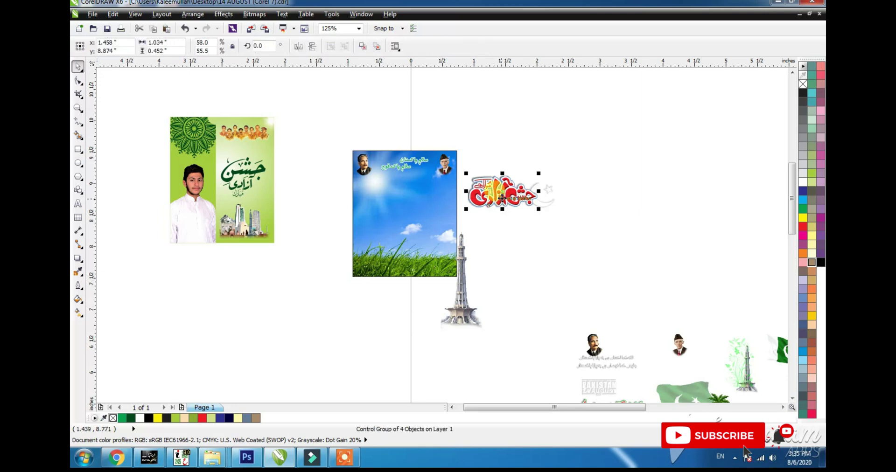
{"action": "left_click_drag", "start_coordinate": [502, 198], "coordinate": [391, 212]}
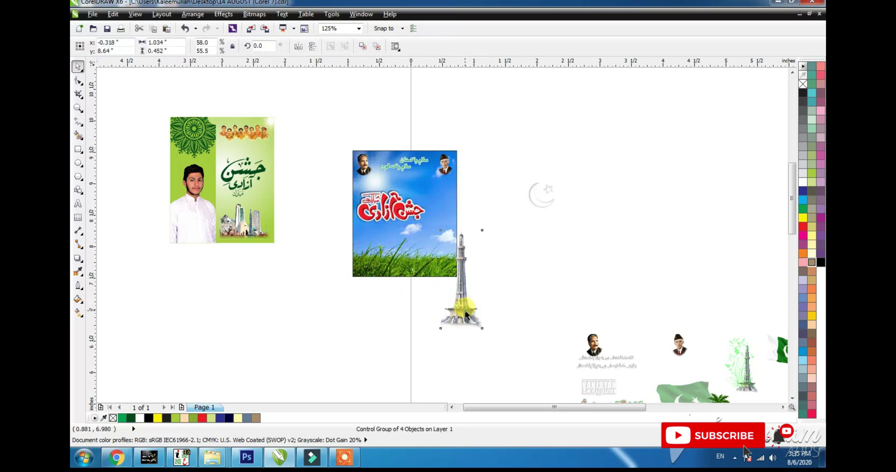
{"action": "left_click_drag", "start_coordinate": [455, 315], "coordinate": [434, 263]}
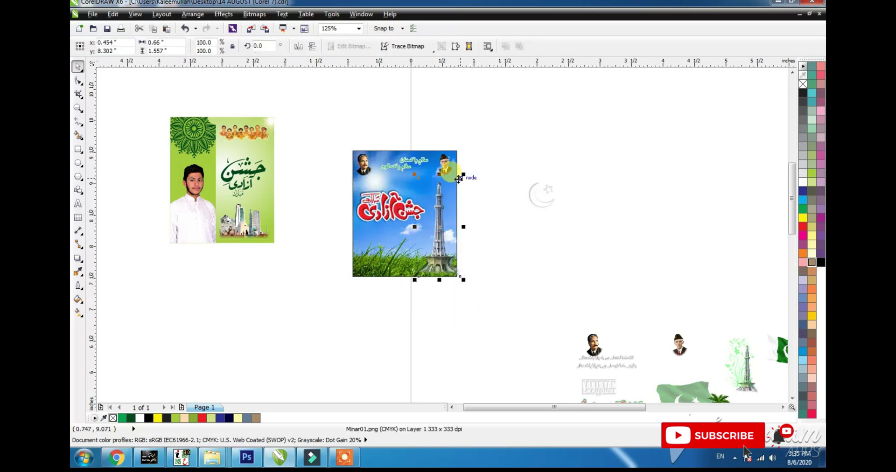
{"action": "left_click_drag", "start_coordinate": [464, 173], "coordinate": [461, 176]}
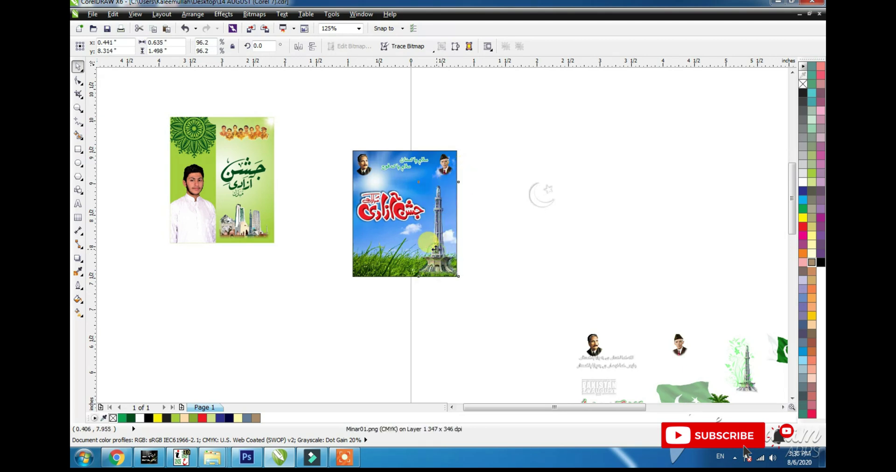
{"action": "left_click", "coordinate": [438, 267]}
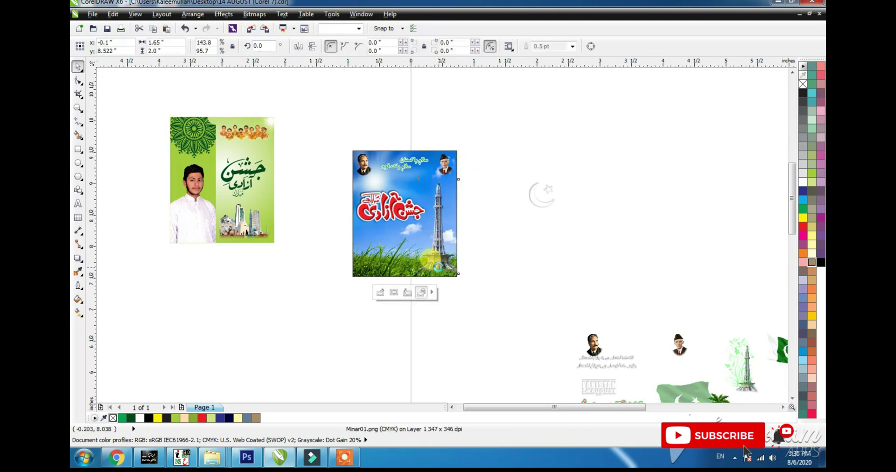
{"action": "left_click", "coordinate": [439, 267]}
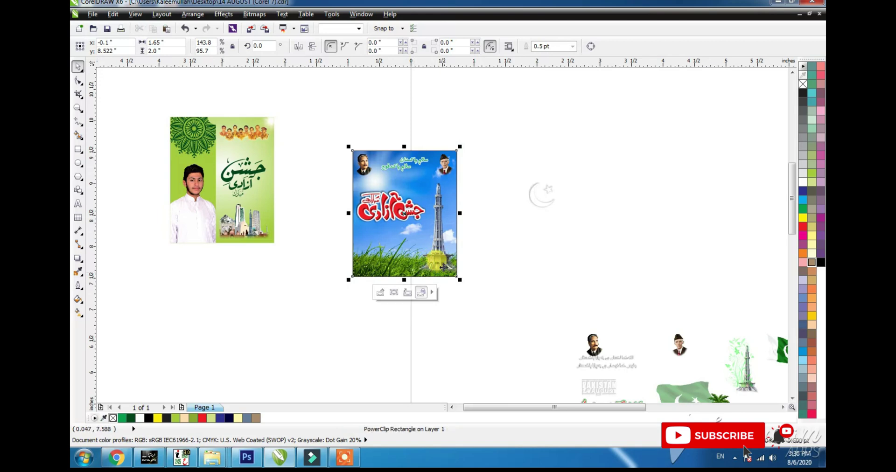
{"action": "left_click", "coordinate": [444, 267]}
{"action": "mouse_move", "coordinate": [416, 276]}
{"action": "left_mouse_down"}
{"action": "mouse_move", "coordinate": [411, 267]}
{"action": "mouse_move", "coordinate": [410, 287]}
{"action": "left_mouse_up"}
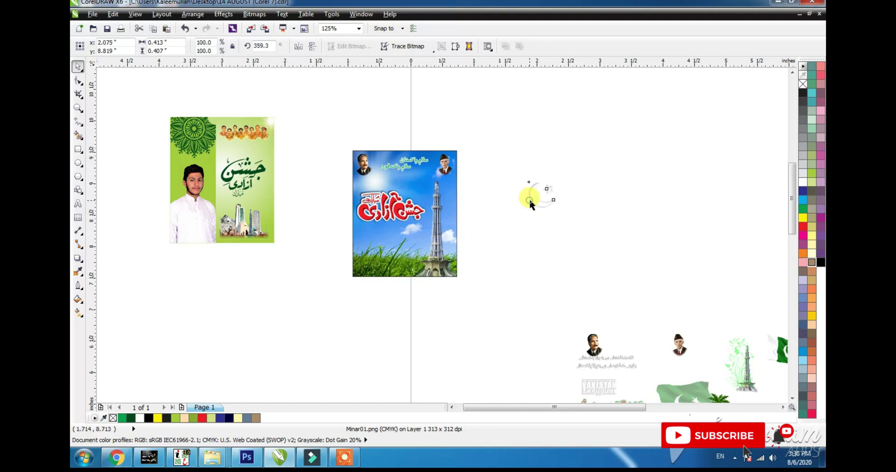
- Bring the crescent moon onto the poster and slightly enlarge and shift the red title left
{"action": "left_click_drag", "start_coordinate": [531, 197], "coordinate": [361, 209]}
{"action": "key", "text": "F2"}
{"action": "left_click_drag", "start_coordinate": [471, 146], "coordinate": [343, 239]}
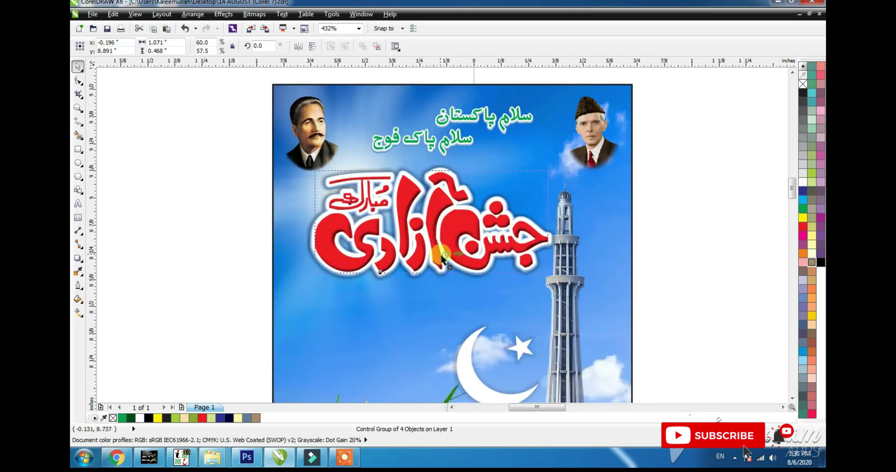
{"action": "left_click_drag", "start_coordinate": [442, 258], "coordinate": [437, 258]}
- Raise the moon and star group higher and shrink it slightly
{"action": "left_click", "coordinate": [583, 248]}
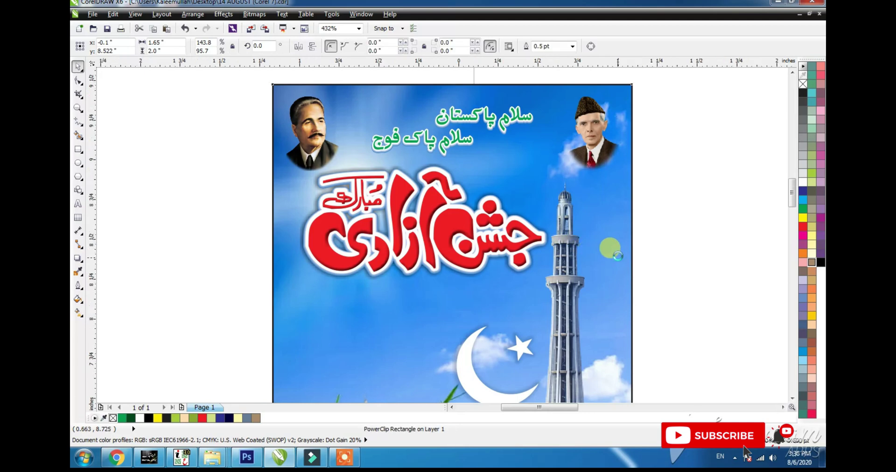
{"action": "key", "text": "shift+F2"}
{"action": "left_click", "coordinate": [658, 212]}
{"action": "left_click", "coordinate": [475, 284]}
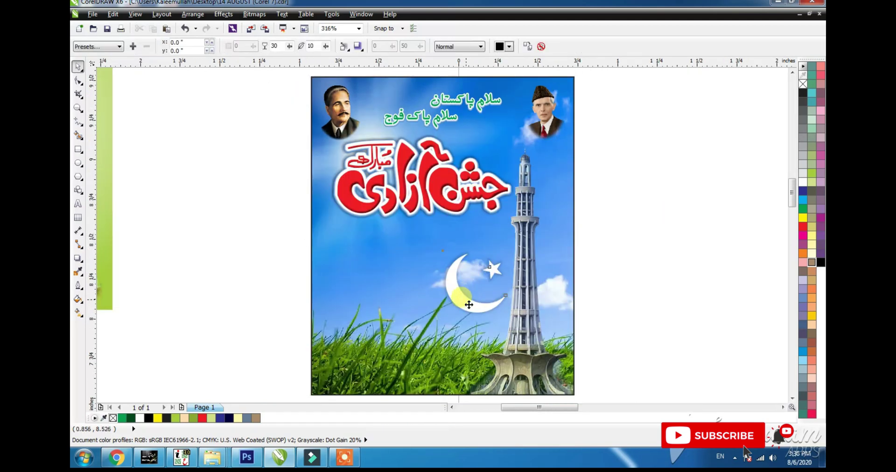
{"action": "left_click", "coordinate": [460, 303]}
{"action": "left_click_drag", "start_coordinate": [462, 300], "coordinate": [456, 272]}
{"action": "left_click", "coordinate": [504, 291]}
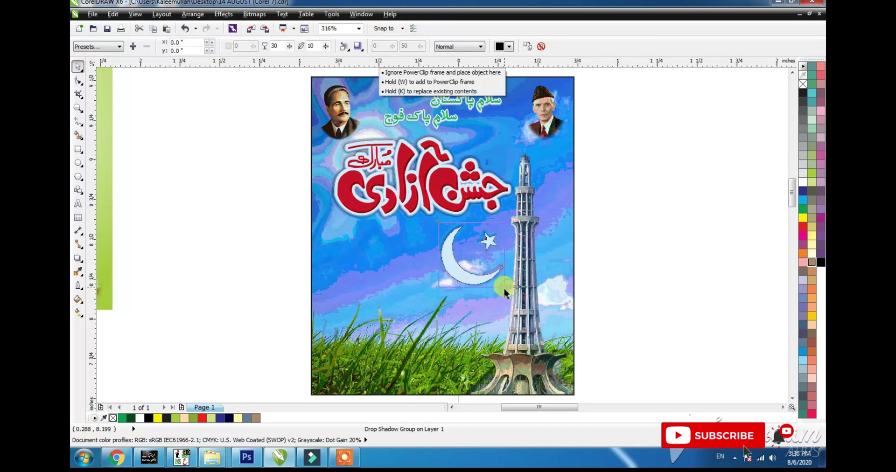
{"action": "left_click", "coordinate": [477, 280]}
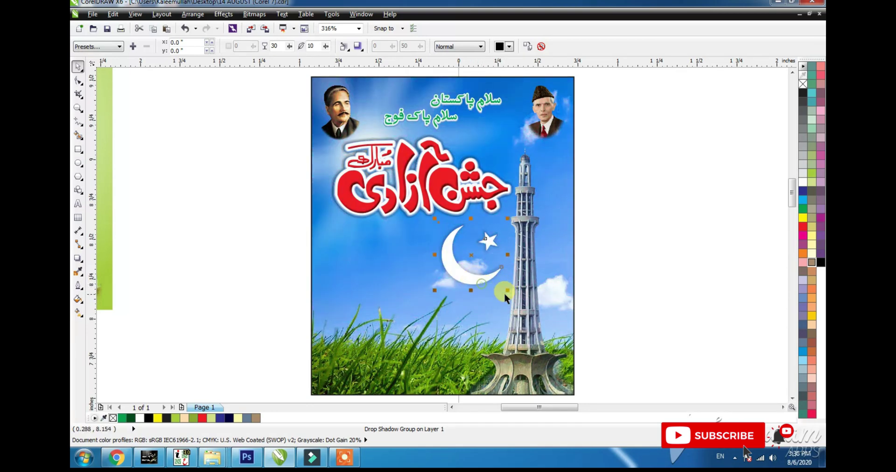
{"action": "left_click_drag", "start_coordinate": [506, 289], "coordinate": [493, 275]}
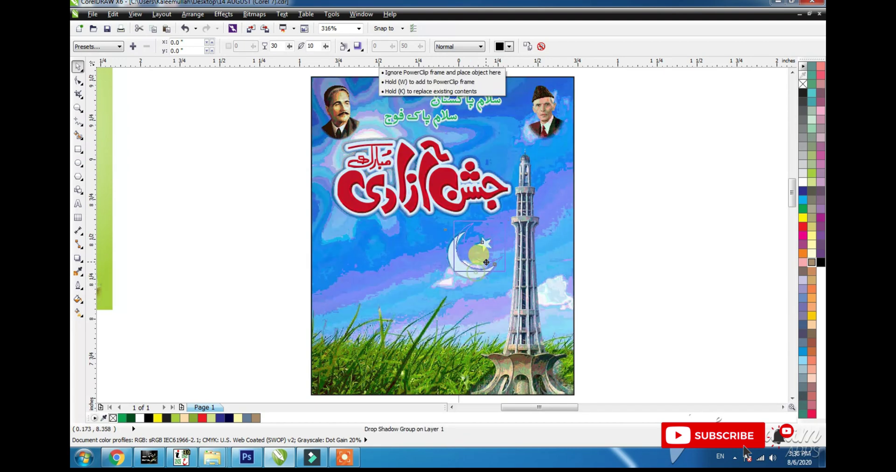
{"action": "scroll", "coordinate": [514, 188], "scroll_direction": "down", "scroll_amount": 3}
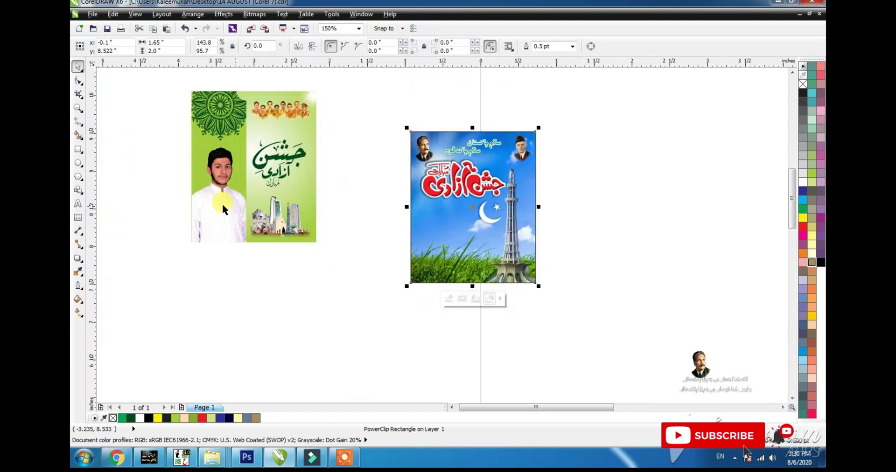
- Carry the boy's photo from the green poster and PowerClip it into the blue poster
{"action": "left_click", "coordinate": [220, 204]}
{"action": "left_click", "coordinate": [215, 215]}
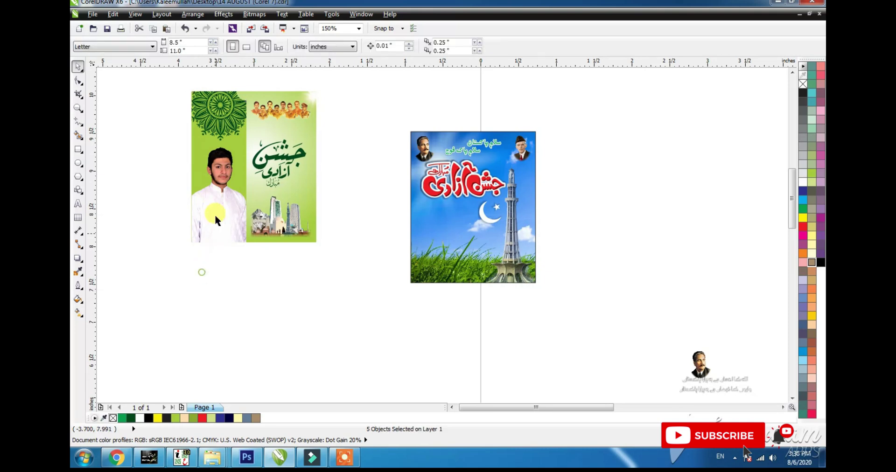
{"action": "left_click", "coordinate": [214, 214]}
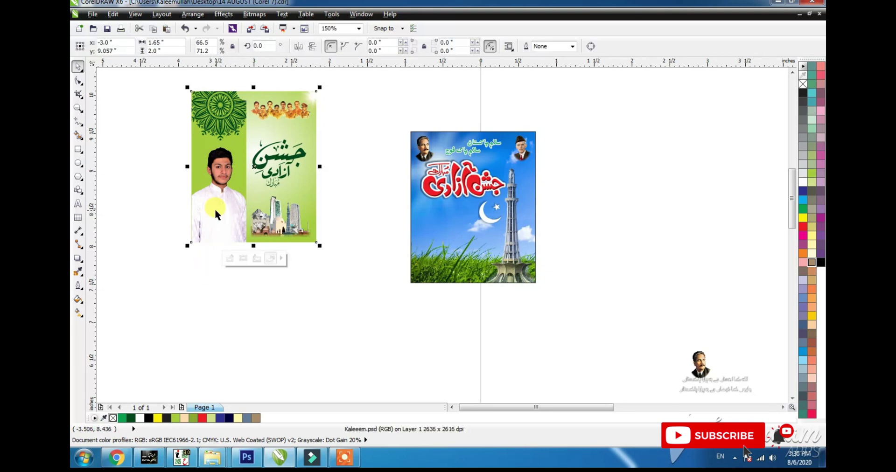
{"action": "left_click", "coordinate": [216, 211], "text": "alt"}
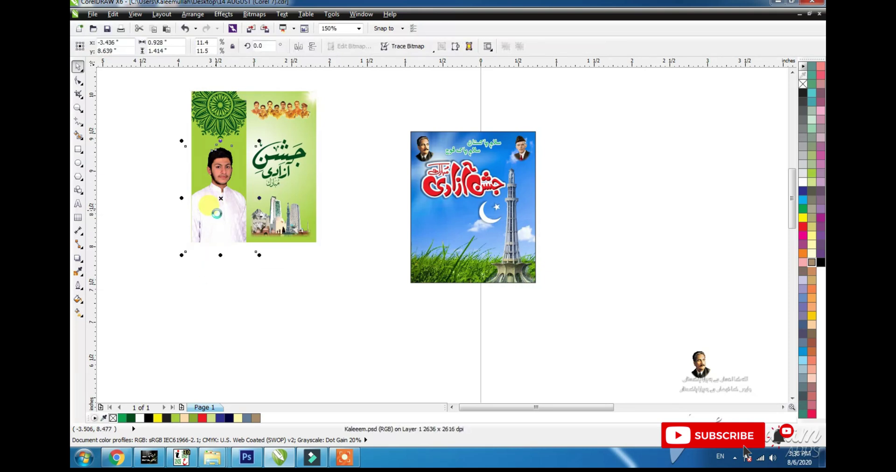
{"action": "left_click_drag", "start_coordinate": [218, 215], "coordinate": [441, 273]}
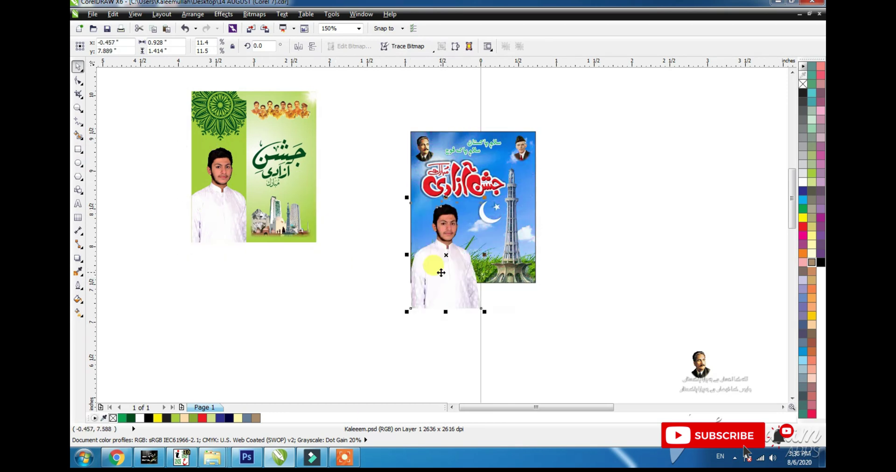
{"action": "key", "text": "alt+c"}
{"action": "key", "text": "w"}
{"action": "key", "text": "p"}
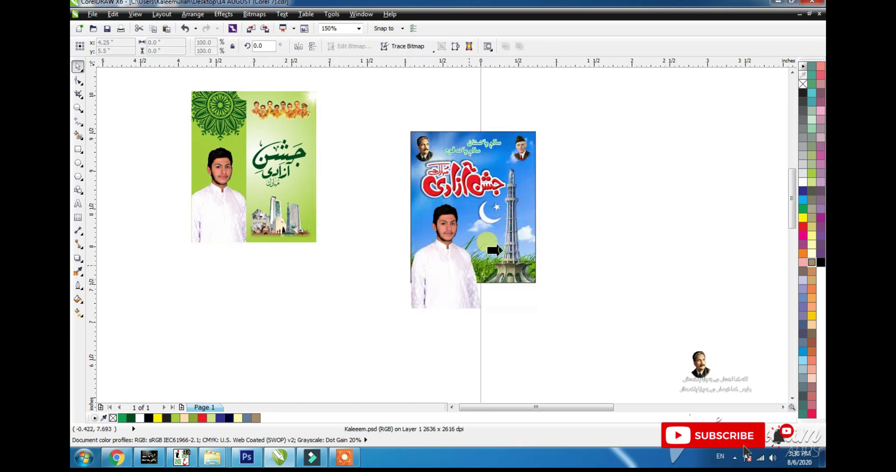
{"action": "left_click", "coordinate": [494, 251]}
- Group the blue poster's parts and set it beside the green poster
{"action": "left_click_drag", "start_coordinate": [559, 117], "coordinate": [394, 320]}
{"action": "key", "text": "ctrl+g"}
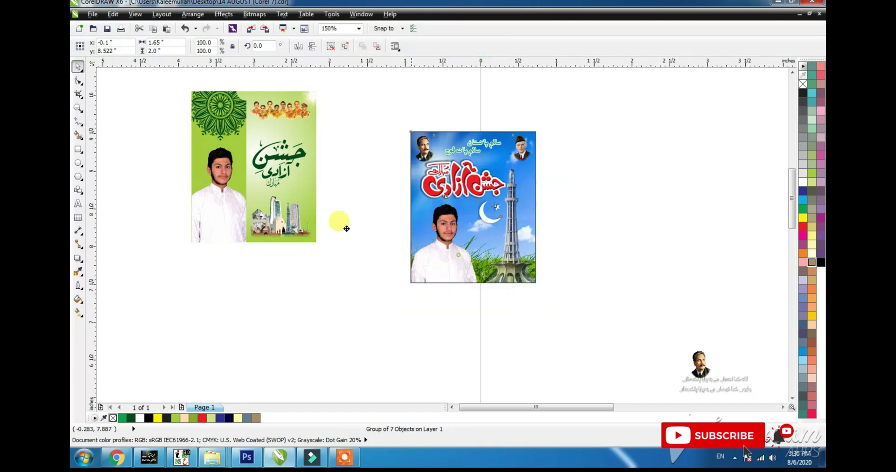
{"action": "left_click_drag", "start_coordinate": [346, 229], "coordinate": [367, 216]}
{"action": "left_click", "coordinate": [330, 305]}
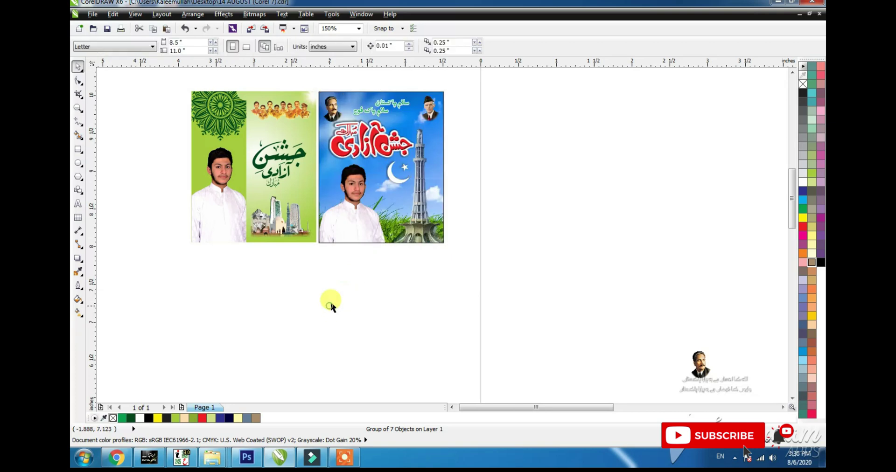
- Draw a 2.0 inch tall poster frame and top-align it with the blue poster
{"action": "key", "text": "F4"}
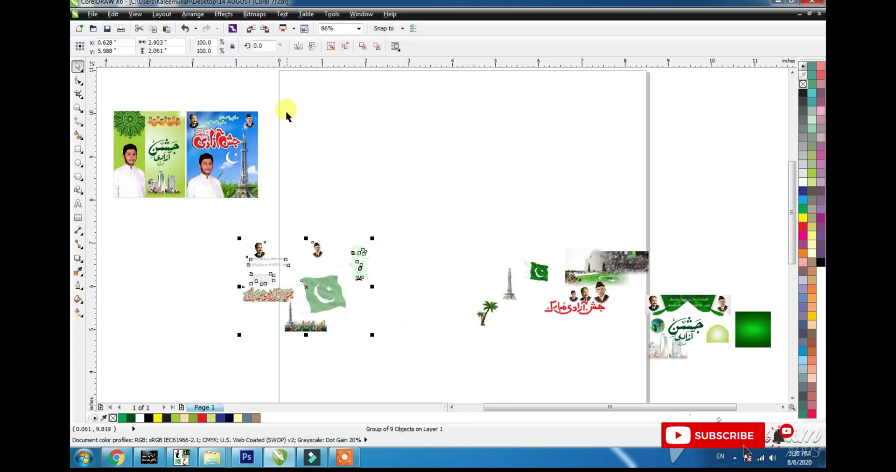
{"action": "key", "text": "F6"}
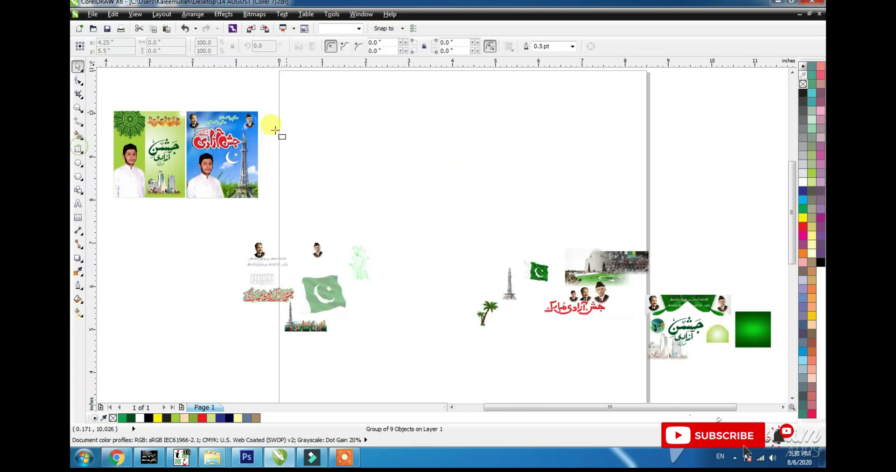
{"action": "left_click_drag", "start_coordinate": [266, 106], "coordinate": [337, 198]}
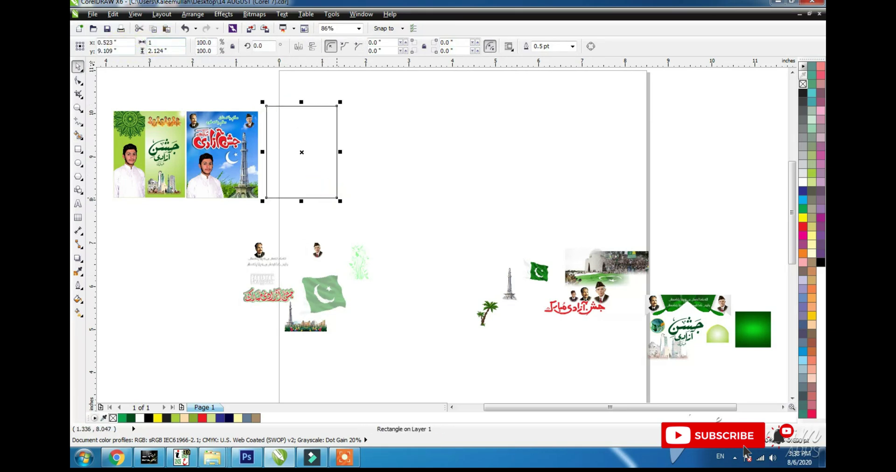
{"action": "type", "text": "2"}
{"action": "key", "text": "Return"}
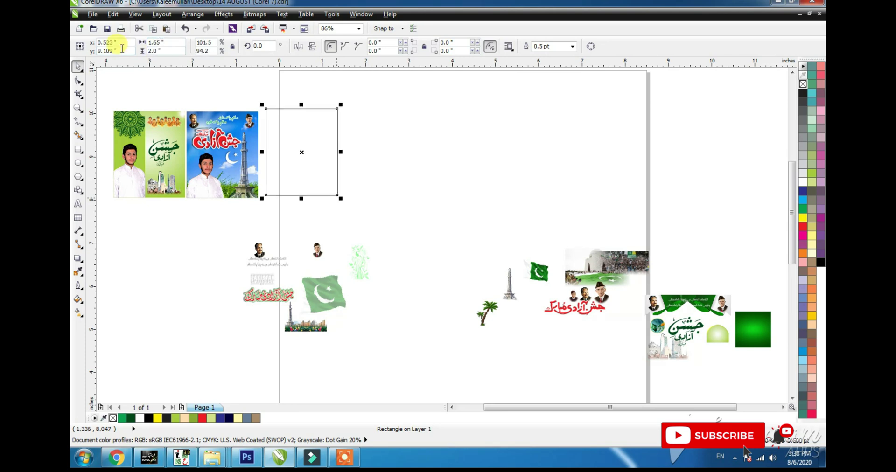
{"action": "left_click", "coordinate": [213, 140], "text": "shift"}
{"action": "key", "text": "t"}
- Move the loose artwork group beside the new frame
{"action": "left_click", "coordinate": [221, 160], "text": "shift"}
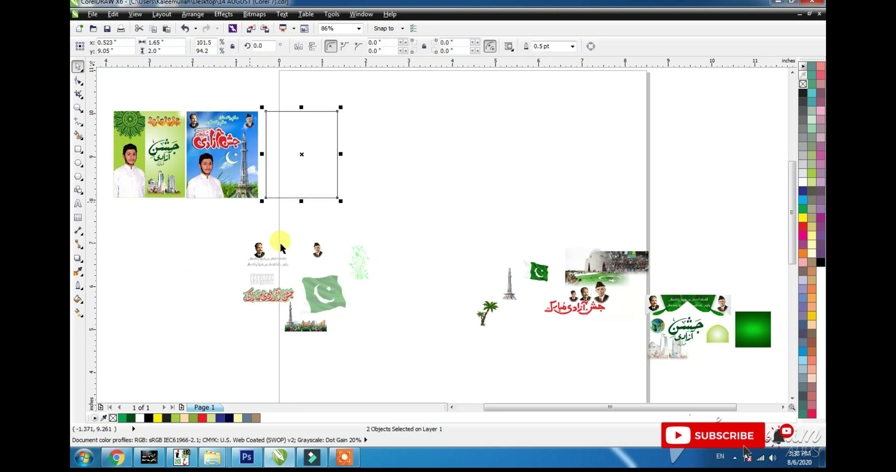
{"action": "left_click", "coordinate": [313, 276]}
{"action": "left_click_drag", "start_coordinate": [313, 278], "coordinate": [415, 161]}
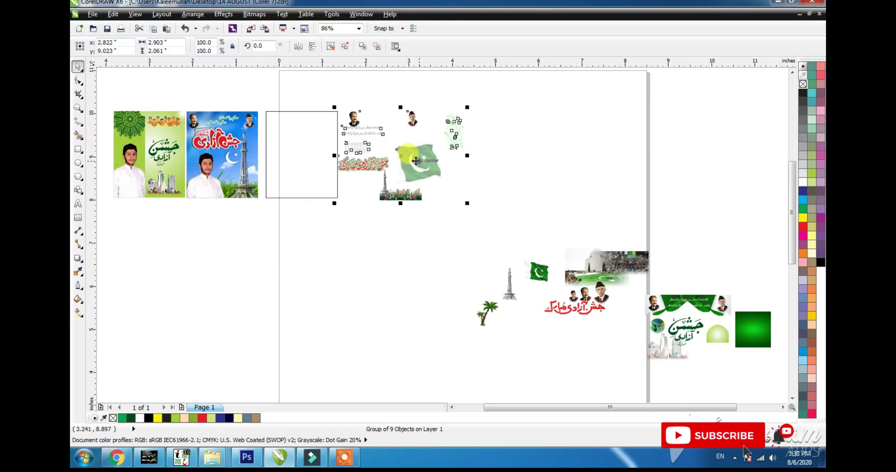
- Ungroup the artwork, centre the leader portraits on the frame, and nudge them down slightly
{"action": "left_click_drag", "start_coordinate": [485, 99], "coordinate": [236, 207]}
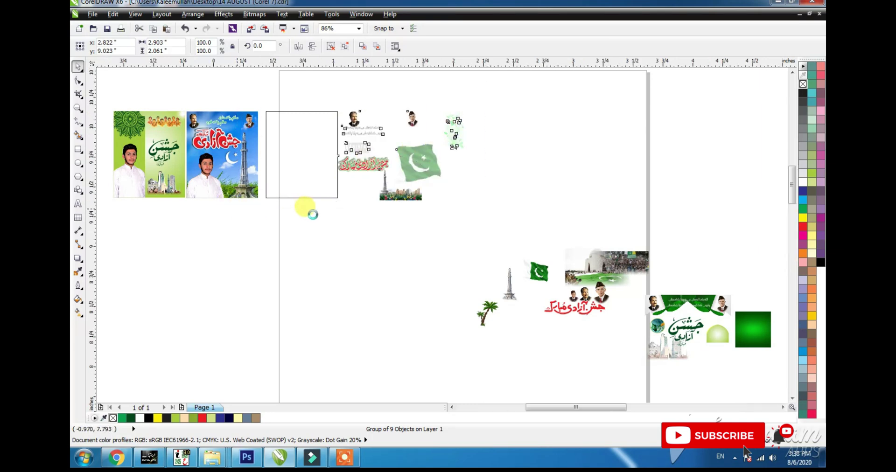
{"action": "left_click", "coordinate": [335, 48]}
{"action": "left_click", "coordinate": [390, 111]}
{"action": "left_click", "coordinate": [421, 149]}
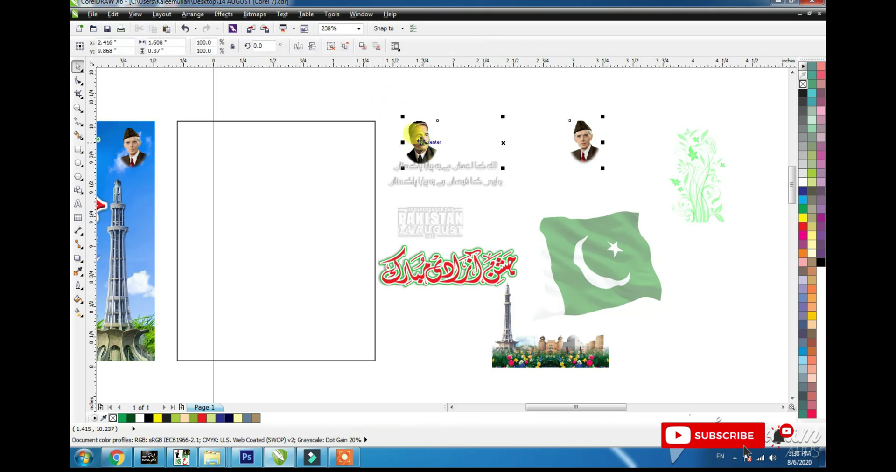
{"action": "left_click", "coordinate": [317, 235], "text": "shift"}
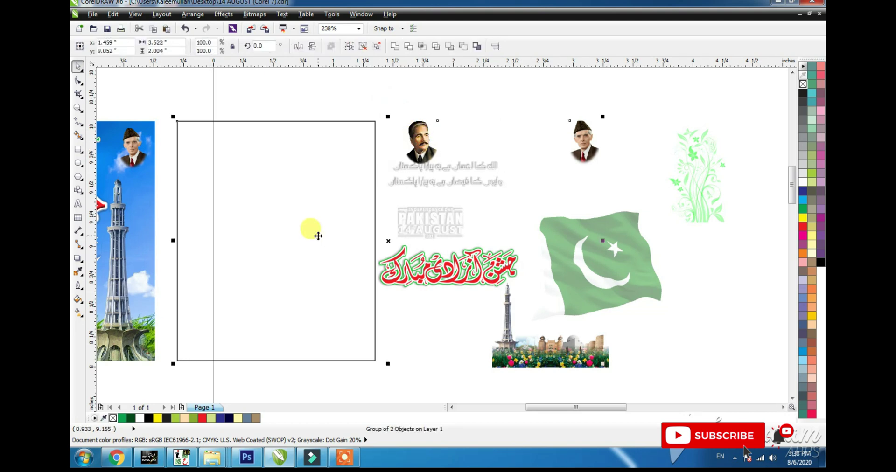
{"action": "key", "text": "c"}
{"action": "left_click", "coordinate": [360, 161], "text": "shift"}
{"action": "left_click_drag", "start_coordinate": [359, 150], "coordinate": [359, 156]}
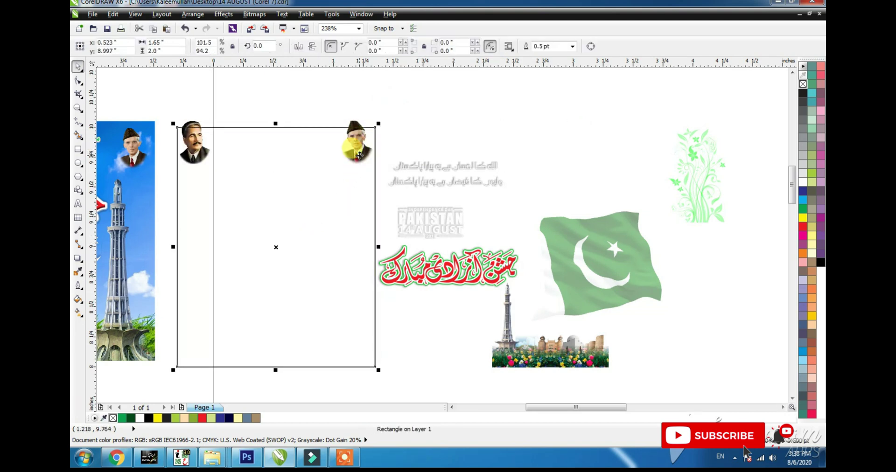
{"action": "key", "text": "ctrl+z"}
{"action": "left_click_drag", "start_coordinate": [394, 108], "coordinate": [185, 210]}
{"action": "key", "text": "Down"}
{"action": "key", "text": "Down"}
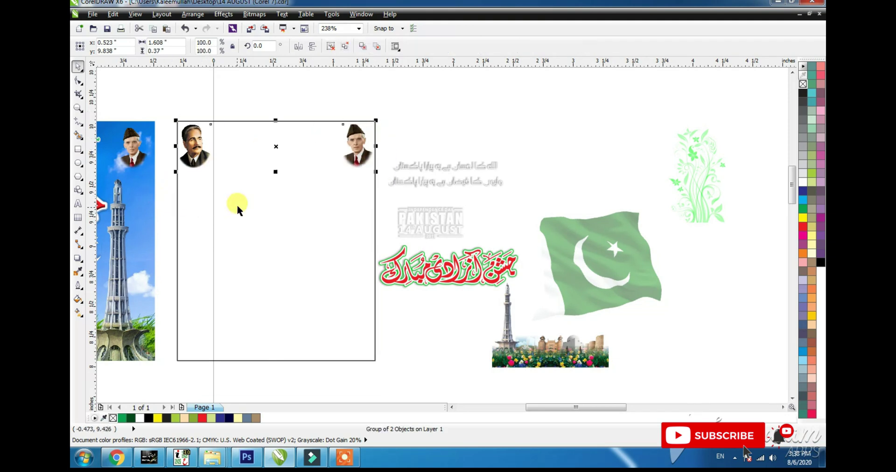
{"action": "left_click", "coordinate": [255, 196]}
- Put the Urdu couplet inside the frame's top, then select the green gradient image
{"action": "key", "text": "Tab"}
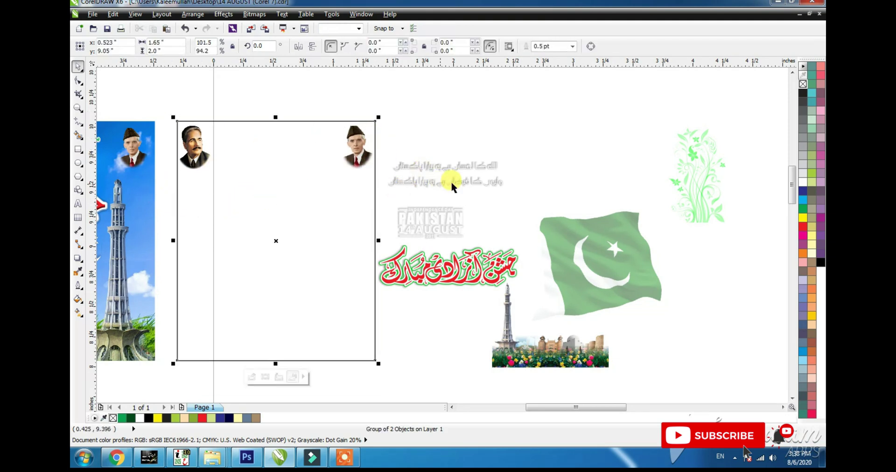
{"action": "left_click_drag", "start_coordinate": [451, 181], "coordinate": [283, 149]}
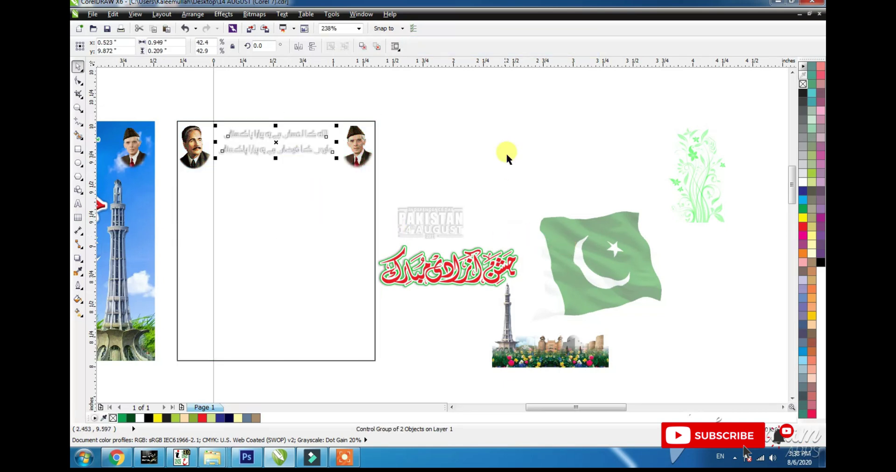
{"action": "left_click", "coordinate": [439, 170]}
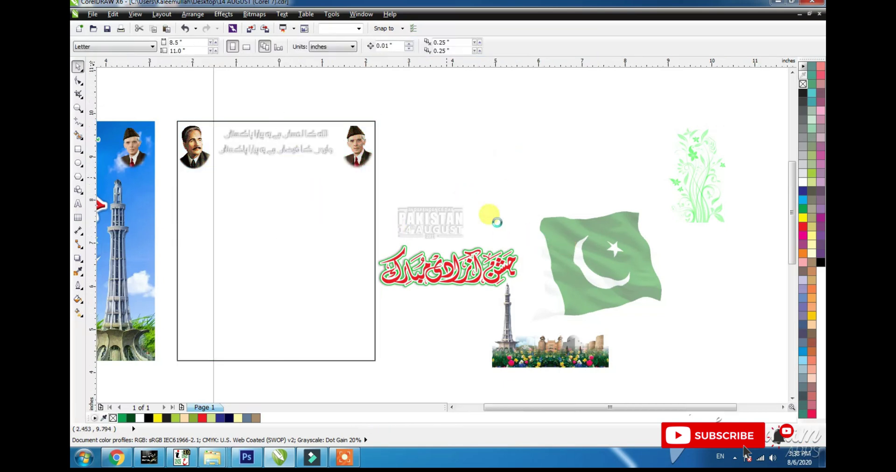
{"action": "left_click", "coordinate": [747, 332]}
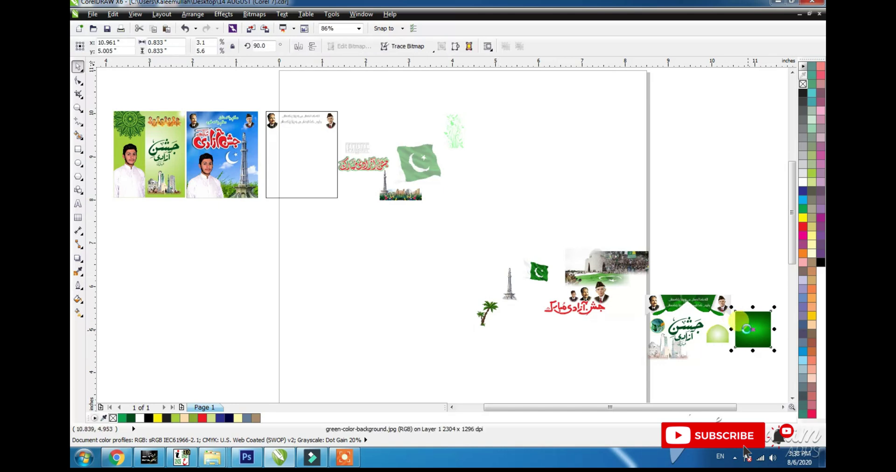
- Centre the green gradient bitmap on the frame, size it to 1.65 x 2.0 inches, and PowerClip it inside
{"action": "left_click", "coordinate": [298, 180], "text": "shift"}
{"action": "key", "text": "c"}
{"action": "key", "text": "e"}
{"action": "left_click", "coordinate": [310, 179], "text": "shift"}
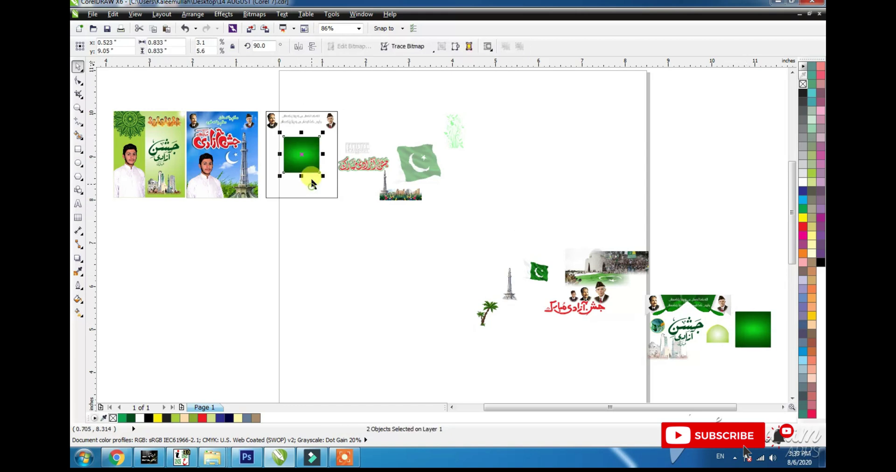
{"action": "left_click_drag", "start_coordinate": [322, 176], "coordinate": [333, 192]}
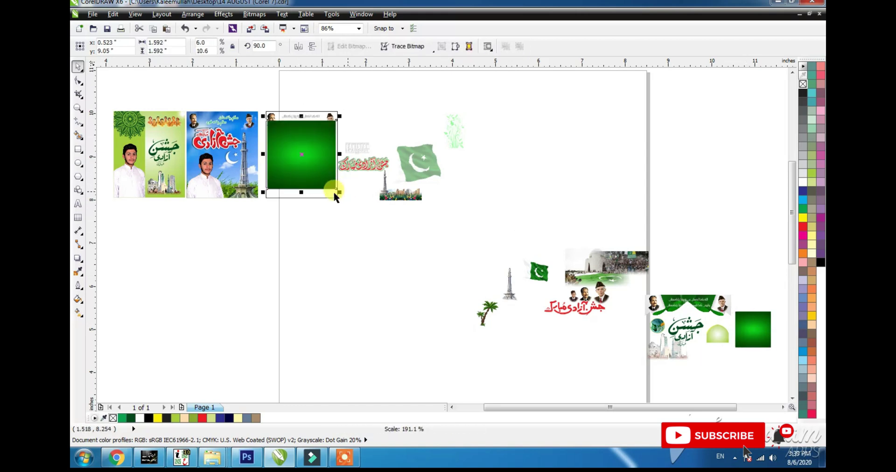
{"action": "key", "text": "ctrl+Return"}
{"action": "key", "text": "Tab"}
{"action": "key", "text": "Tab"}
{"action": "type", "text": "2"}
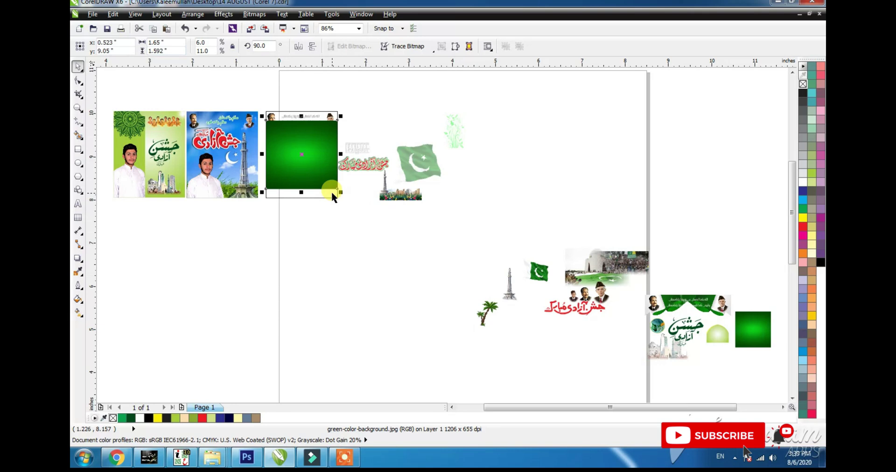
{"action": "left_click", "coordinate": [303, 173]}
{"action": "left_click", "coordinate": [302, 172]}
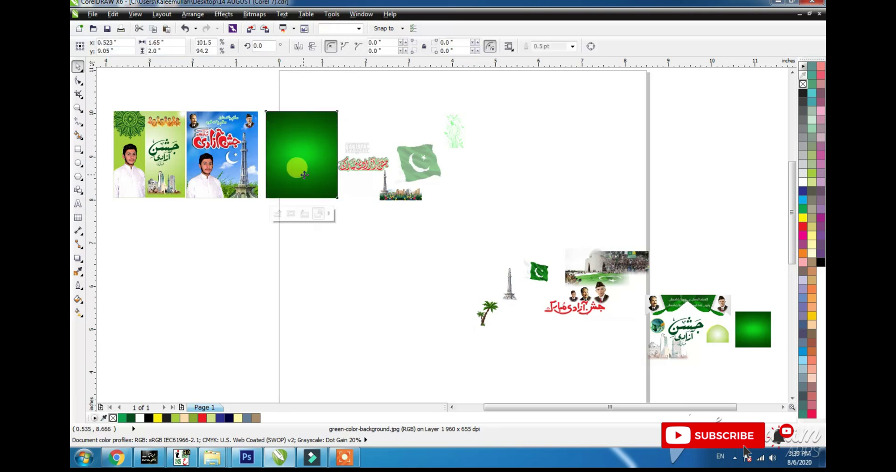
{"action": "left_click_drag", "start_coordinate": [305, 174], "coordinate": [419, 160]}
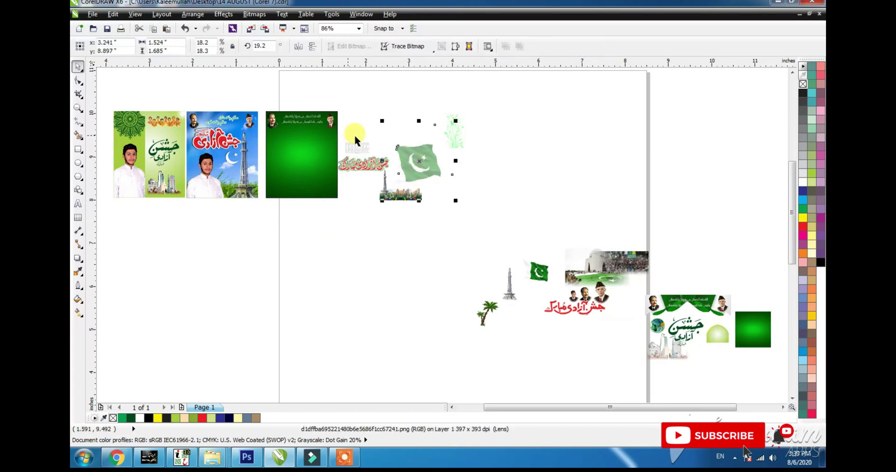
- Drag the red Urdu title onto the green poster, enlarge it, and raise it near the top
{"action": "left_click_drag", "start_coordinate": [356, 164], "coordinate": [299, 184]}
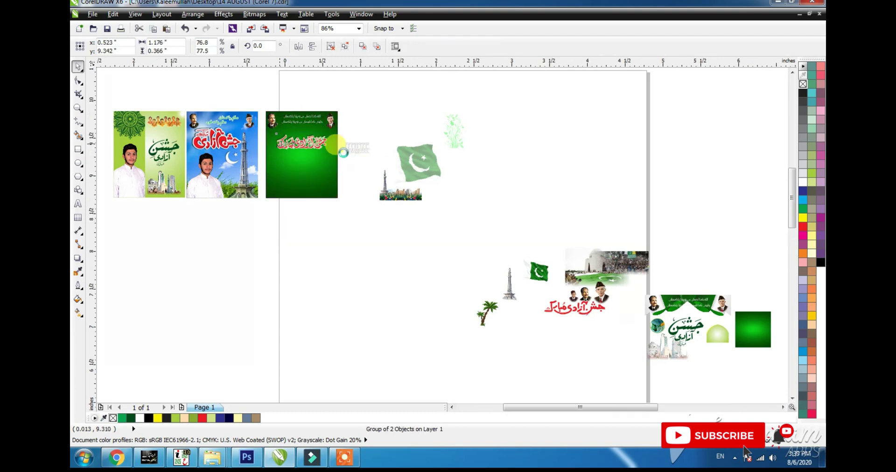
{"action": "scroll", "coordinate": [259, 127], "scroll_direction": "up", "scroll_amount": 2}
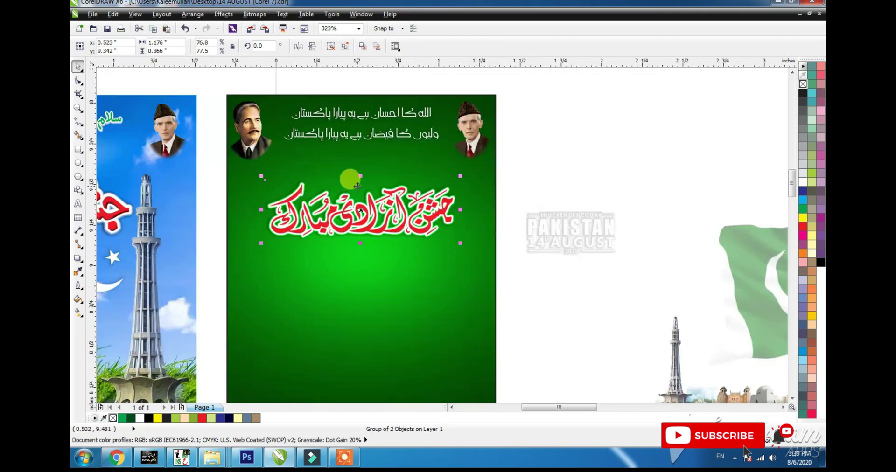
{"action": "scroll", "coordinate": [371, 198], "scroll_direction": "up", "scroll_amount": 3}
{"action": "left_click_drag", "start_coordinate": [460, 243], "coordinate": [464, 268]}
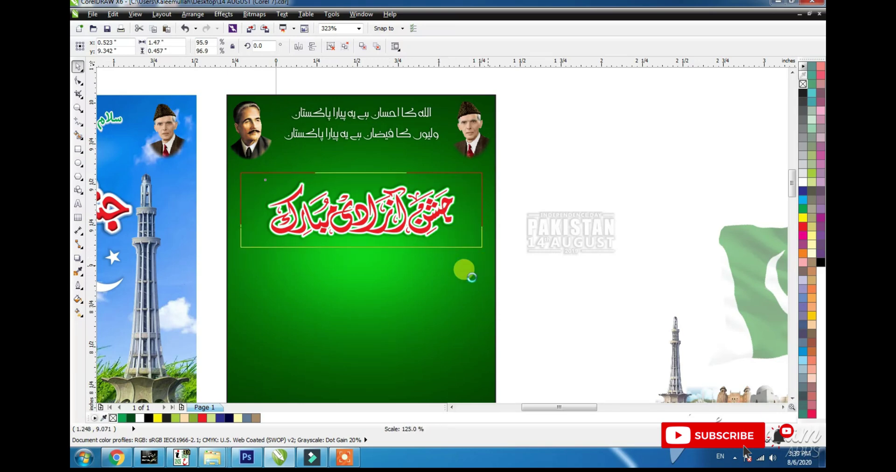
{"action": "left_click", "coordinate": [416, 286]}
{"action": "left_click_drag", "start_coordinate": [382, 231], "coordinate": [385, 215]}
- Move the Minar skyline group onto the green poster, centred and aligned to its bottom edge
{"action": "left_click_drag", "start_coordinate": [673, 359], "coordinate": [304, 311]}
{"action": "key", "text": "Escape"}
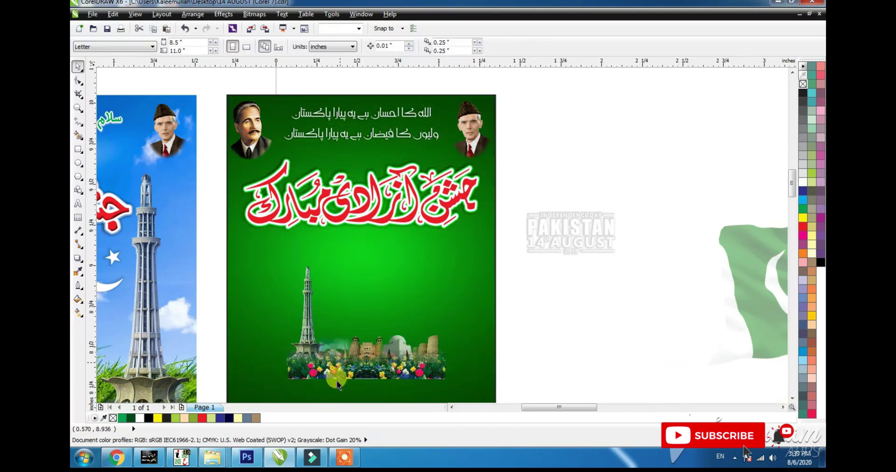
{"action": "left_click", "coordinate": [346, 359]}
{"action": "left_click", "coordinate": [382, 249], "text": "shift"}
{"action": "key", "text": "c"}
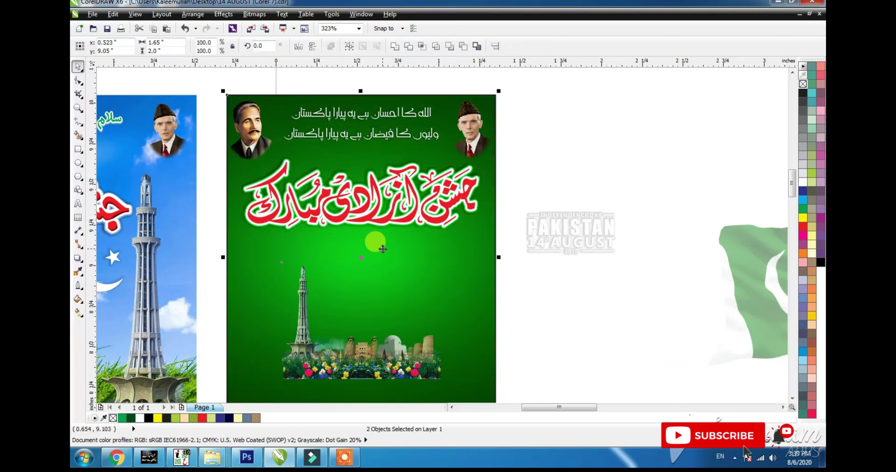
{"action": "key", "text": "b"}
{"action": "left_click", "coordinate": [382, 249], "text": "shift"}
{"action": "key", "text": "F3"}
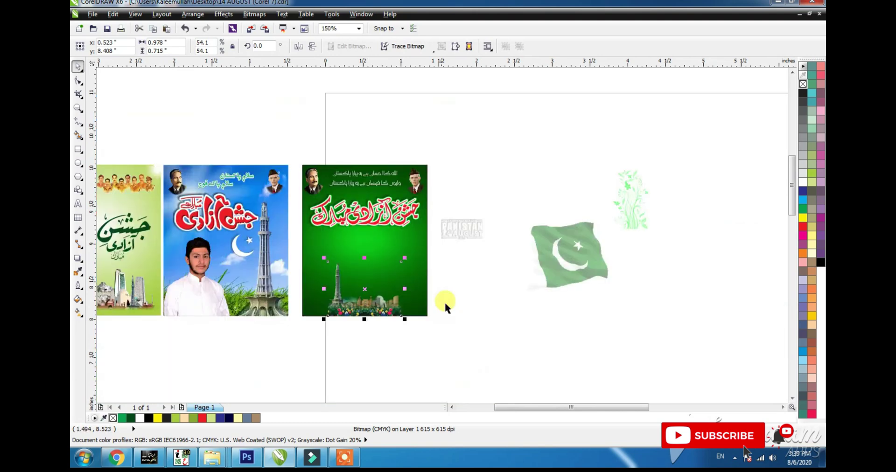
{"action": "left_click", "coordinate": [439, 334]}
{"action": "key", "text": "F2"}
{"action": "left_click", "coordinate": [372, 304]}
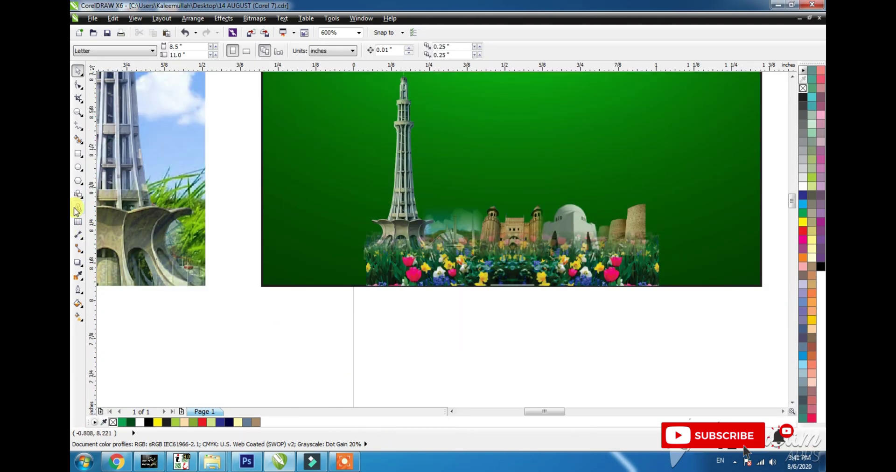
- Add a text line reading 'Password 1 :' followed by the password below the banner
{"action": "key", "text": "F8"}
{"action": "left_click", "coordinate": [290, 346]}
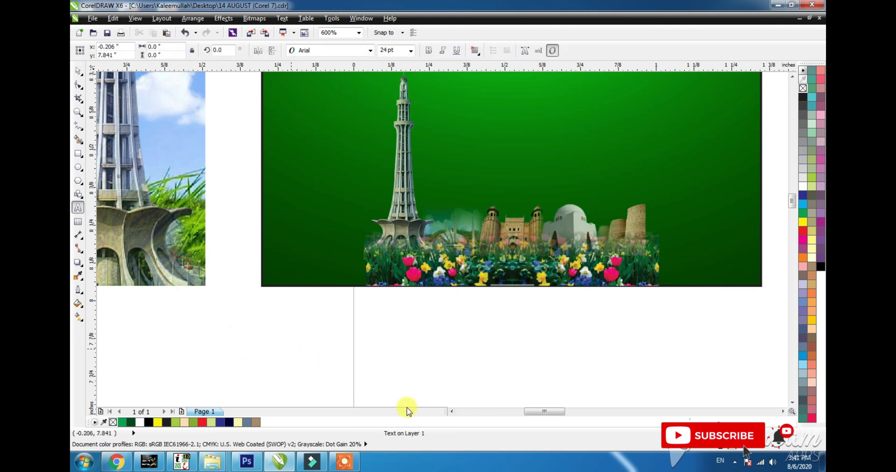
{"action": "key", "text": "ctrl+v"}
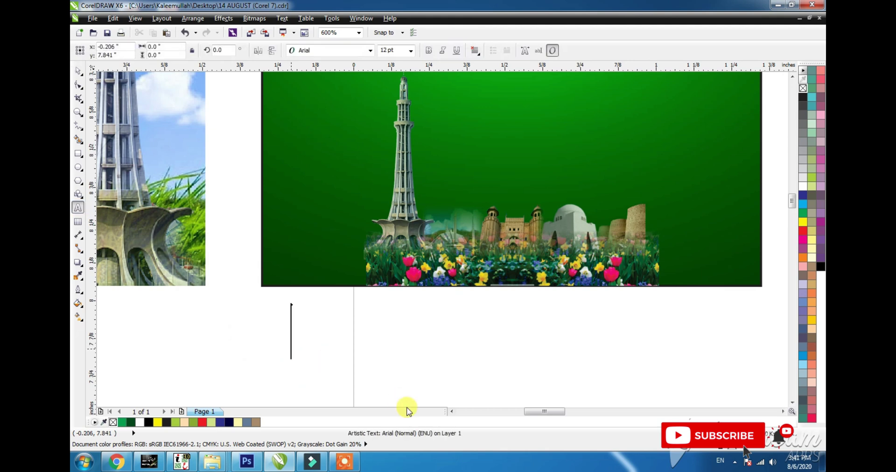
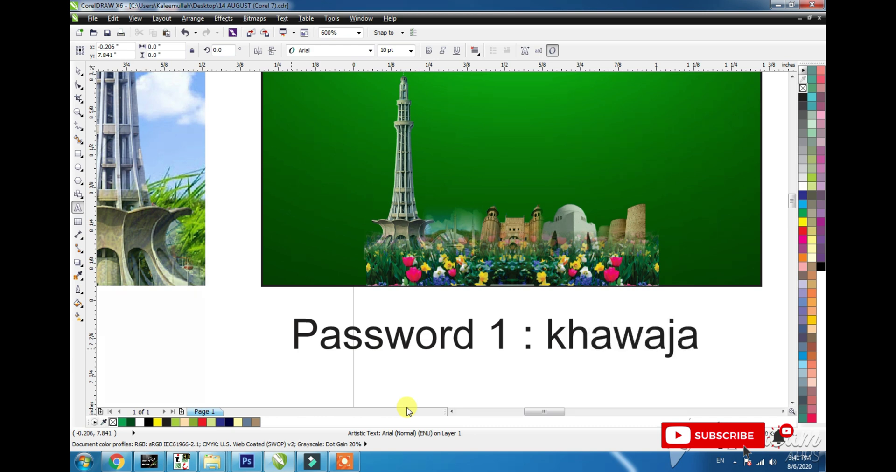
{"action": "key", "text": "ctrl+space"}
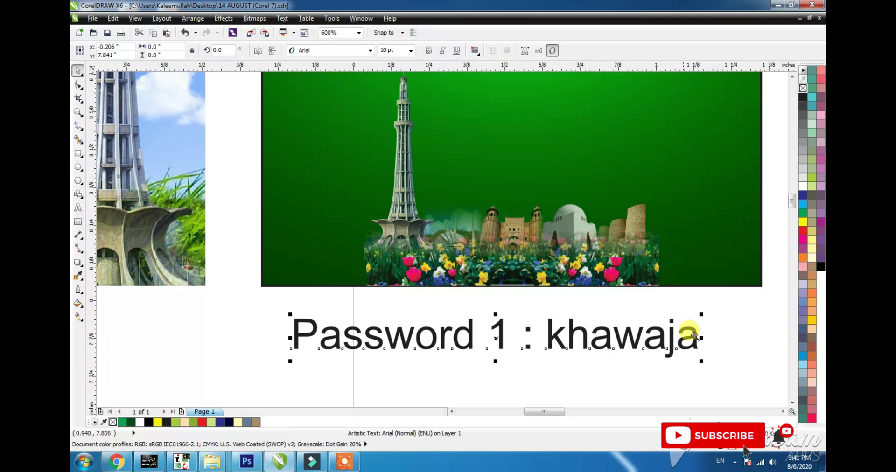
{"action": "scroll", "coordinate": [450, 376], "scroll_direction": "up", "scroll_amount": 5}
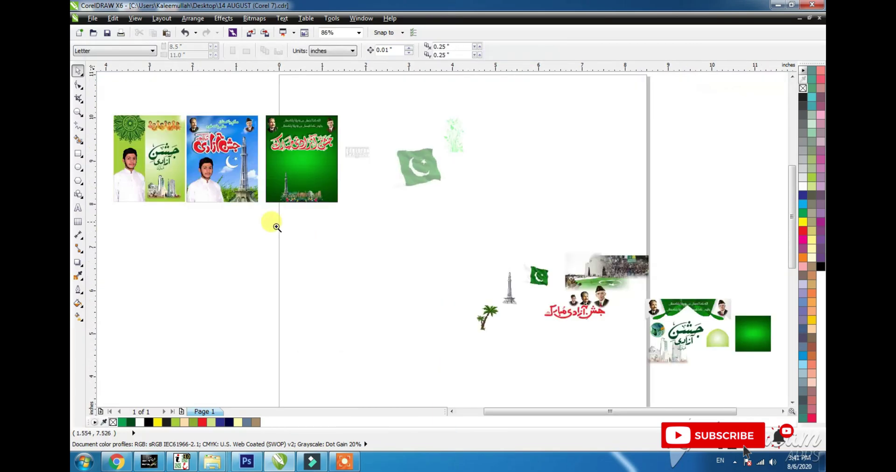
- Align the Minar skyline image to the green background's right edge and enlarge it across the lower area
{"action": "left_click_drag", "start_coordinate": [218, 230], "coordinate": [416, 120]}
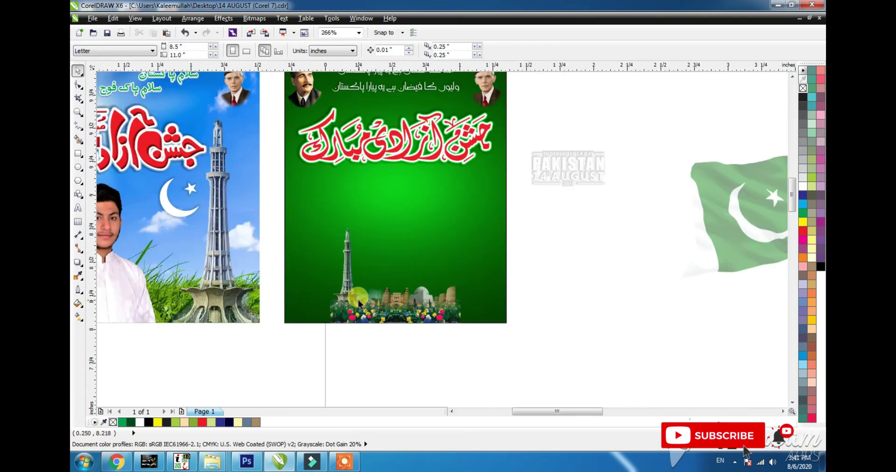
{"action": "left_click", "coordinate": [357, 296]}
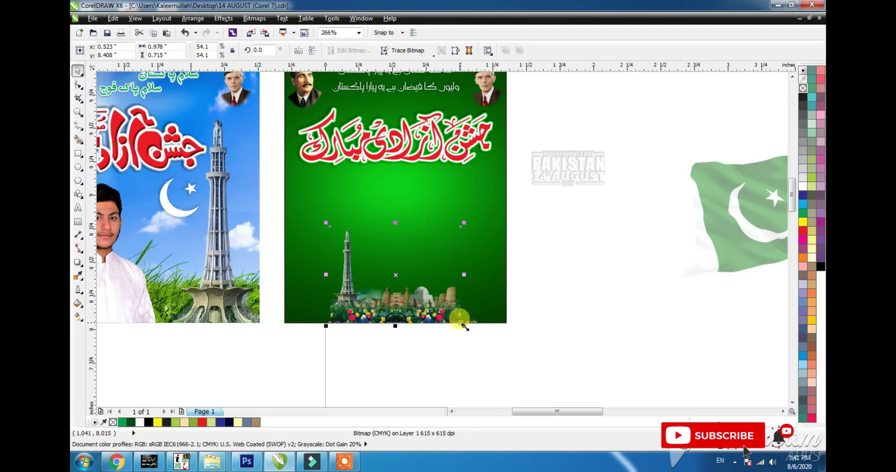
{"action": "left_click_drag", "start_coordinate": [464, 327], "coordinate": [477, 327]}
{"action": "left_click", "coordinate": [314, 241], "text": "shift"}
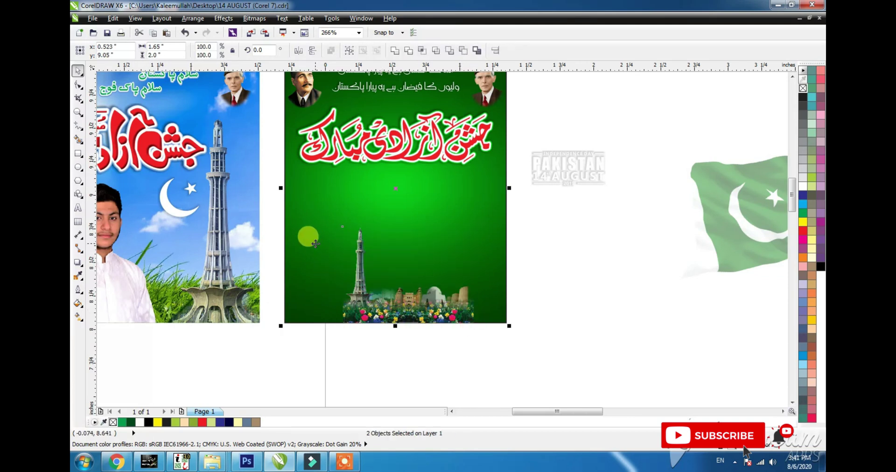
{"action": "key", "text": "r"}
{"action": "left_click", "coordinate": [351, 214]}
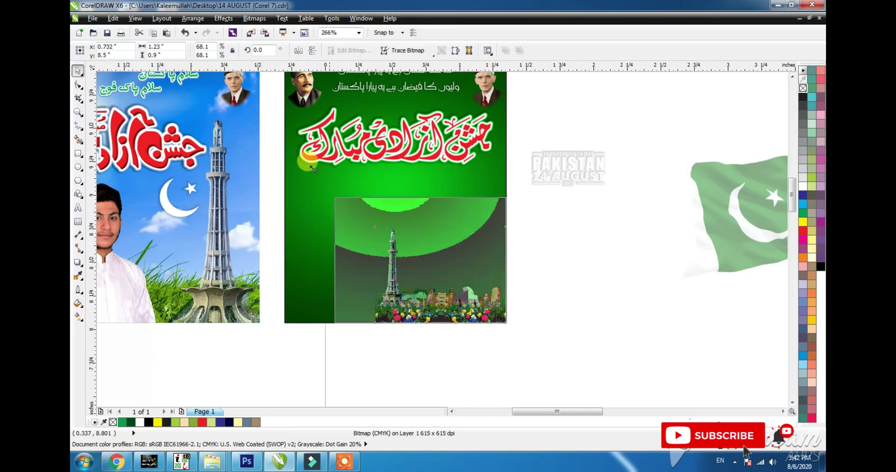
{"action": "left_click_drag", "start_coordinate": [312, 168], "coordinate": [281, 156]}
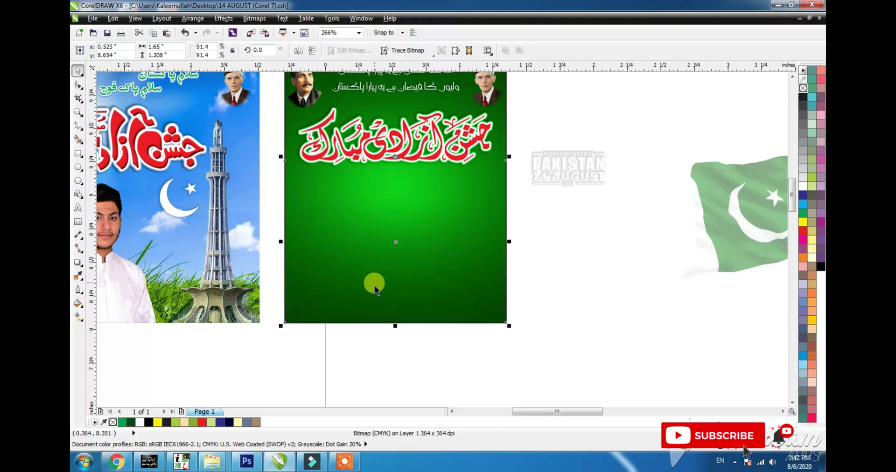
- PowerClip the skyline image inside the green background, then drag the Pakistani flag toward the poster
{"action": "key", "text": "alt+c"}
{"action": "key", "text": "w"}
{"action": "key", "text": "p"}
{"action": "left_click", "coordinate": [440, 232]}
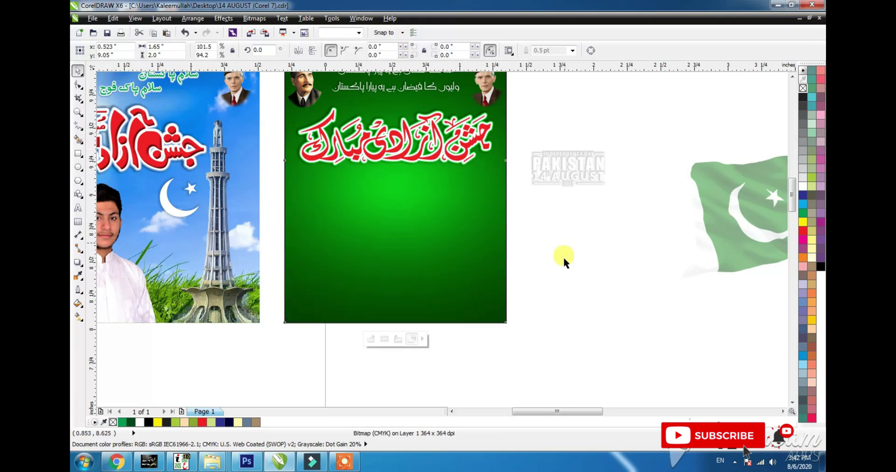
{"action": "left_click", "coordinate": [580, 179]}
{"action": "left_click", "coordinate": [635, 204]}
{"action": "left_click_drag", "start_coordinate": [709, 223], "coordinate": [411, 241]}
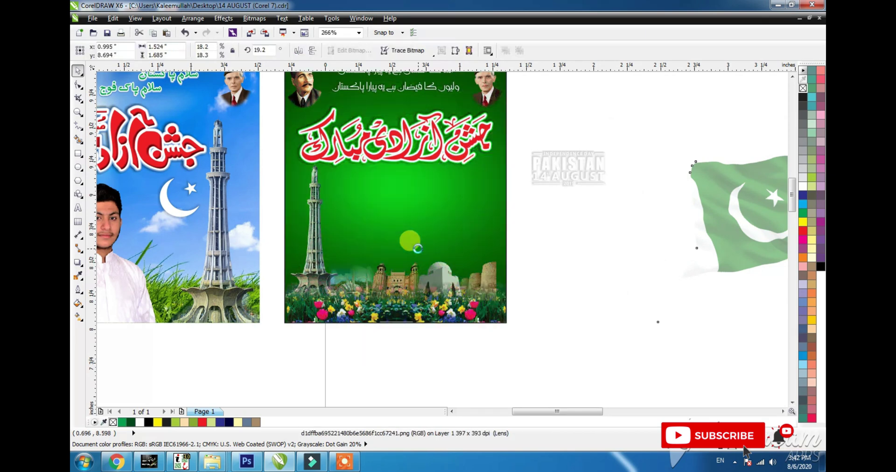
- Shrink the Pakistani flag slightly and position it in the middle of the green poster
{"action": "left_click_drag", "start_coordinate": [354, 354], "coordinate": [361, 346]}
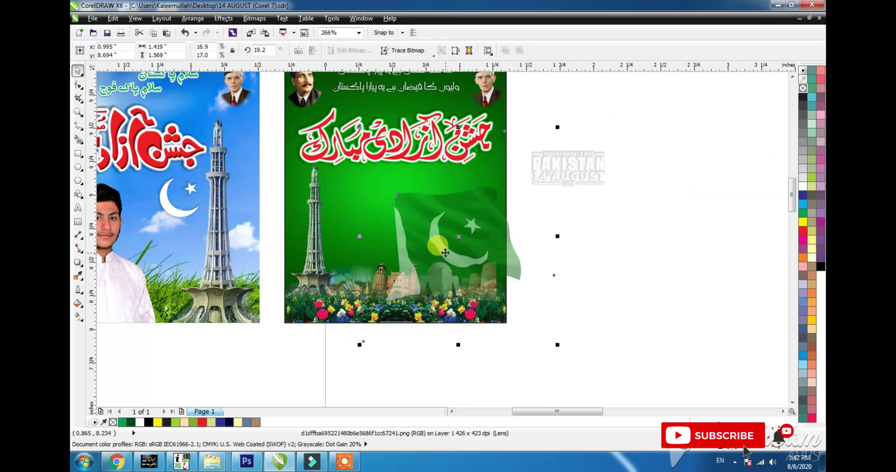
{"action": "left_click_drag", "start_coordinate": [445, 253], "coordinate": [430, 237]}
{"action": "left_click_drag", "start_coordinate": [542, 329], "coordinate": [522, 309]}
{"action": "left_click_drag", "start_coordinate": [449, 238], "coordinate": [352, 235]}
- Ungroup the blue poster and move the boy's photo into the green poster
{"action": "left_click", "coordinate": [127, 257]}
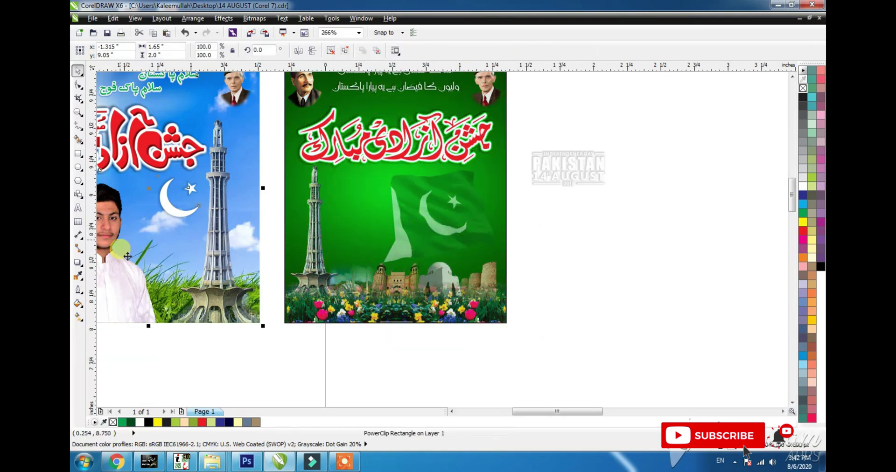
{"action": "key", "text": "ctrl+u"}
{"action": "left_click", "coordinate": [145, 335]}
{"action": "left_click", "coordinate": [139, 313], "text": "ctrl"}
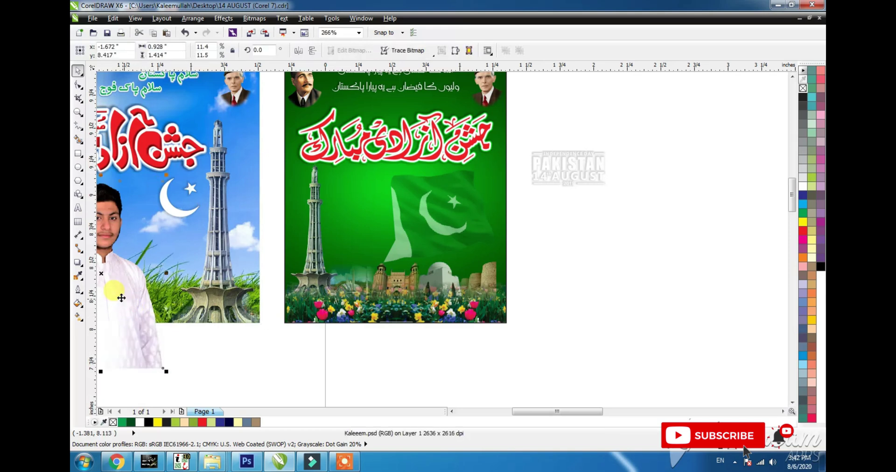
{"action": "left_click_drag", "start_coordinate": [119, 299], "coordinate": [376, 317]}
{"action": "left_click", "coordinate": [451, 311]}
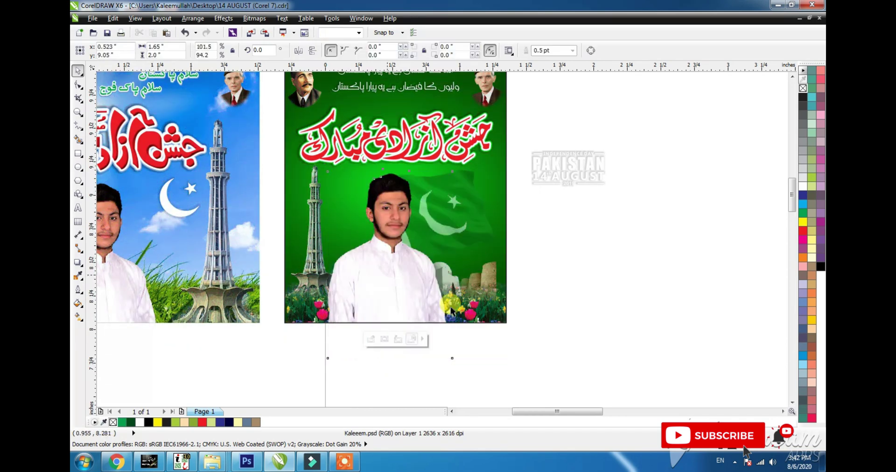
{"action": "key", "text": "Delete"}
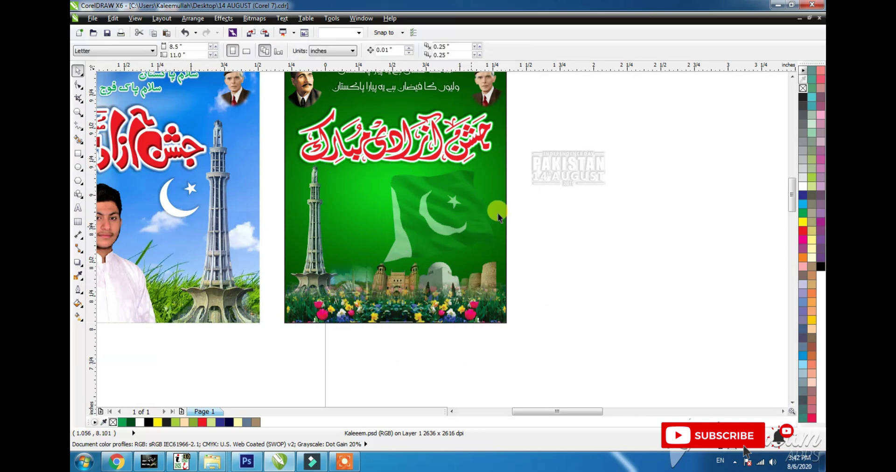
- Cut and paste the flag and skyline images so they sit in front of the boy
{"action": "left_click", "coordinate": [498, 213]}
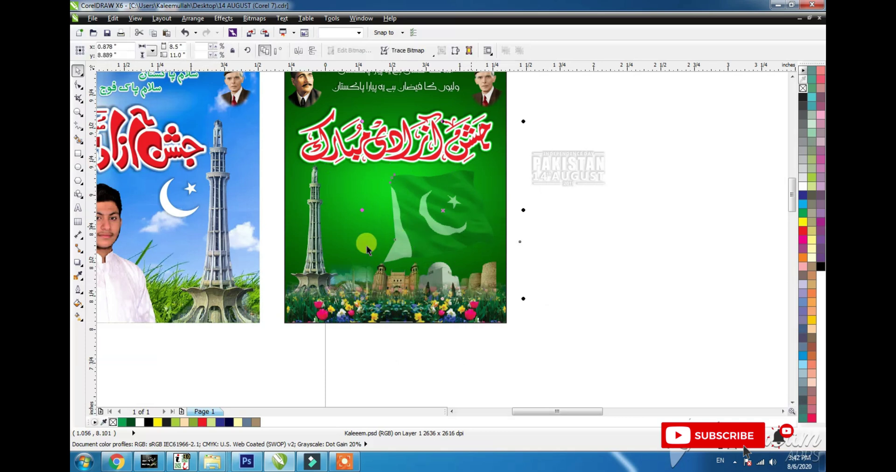
{"action": "left_click", "coordinate": [396, 251], "text": "ctrl+shift"}
{"action": "key", "text": "Delete"}
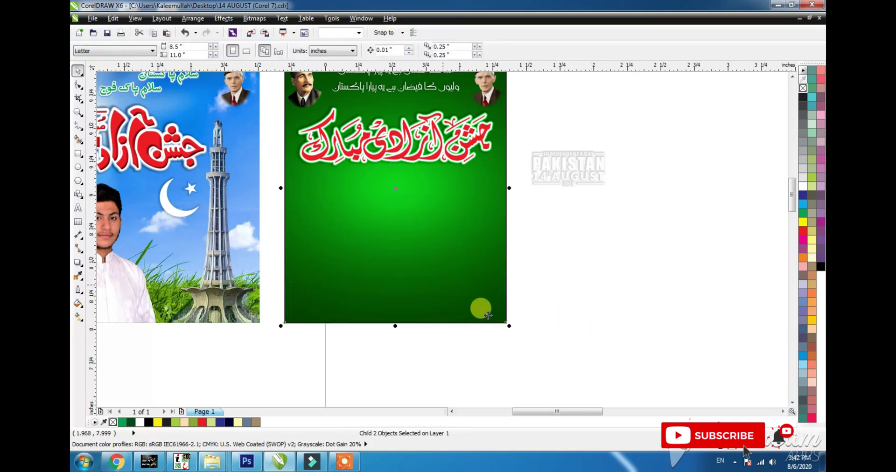
{"action": "key", "text": "ctrl+z"}
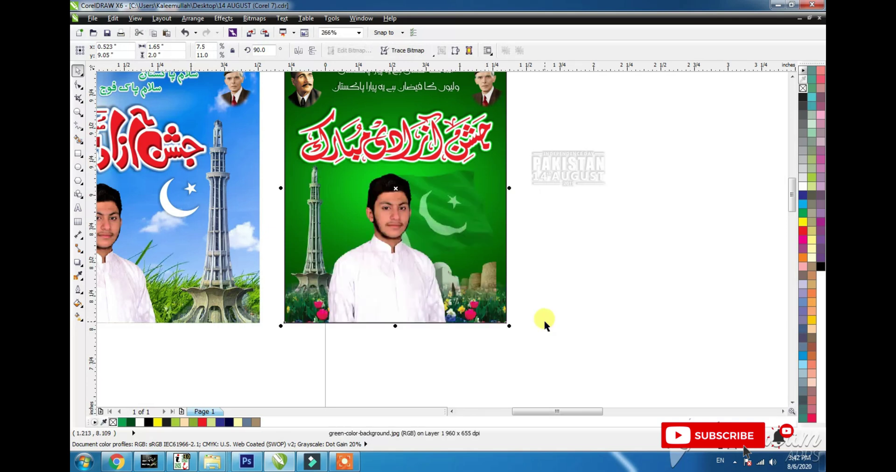
{"action": "left_click", "coordinate": [418, 311]}
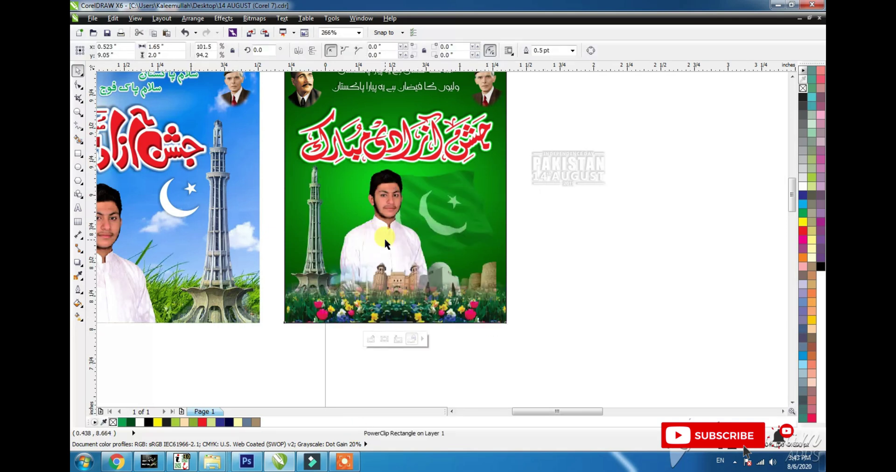
{"action": "left_click", "coordinate": [508, 294]}
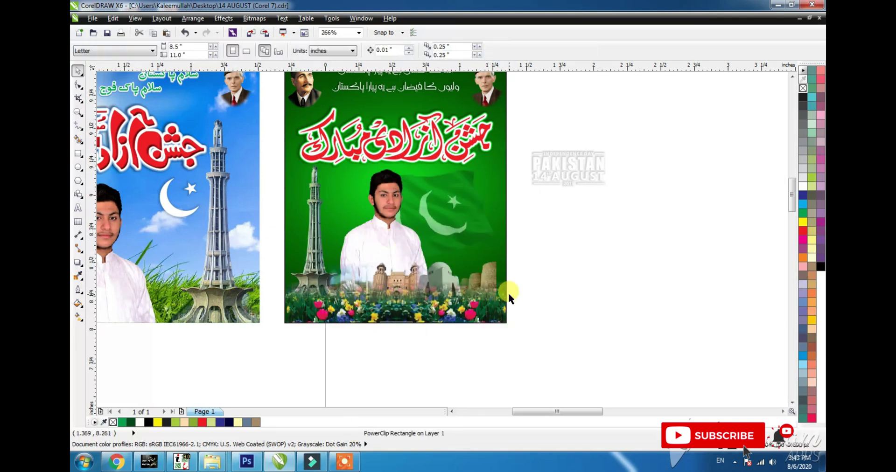
{"action": "left_click", "coordinate": [566, 173]}
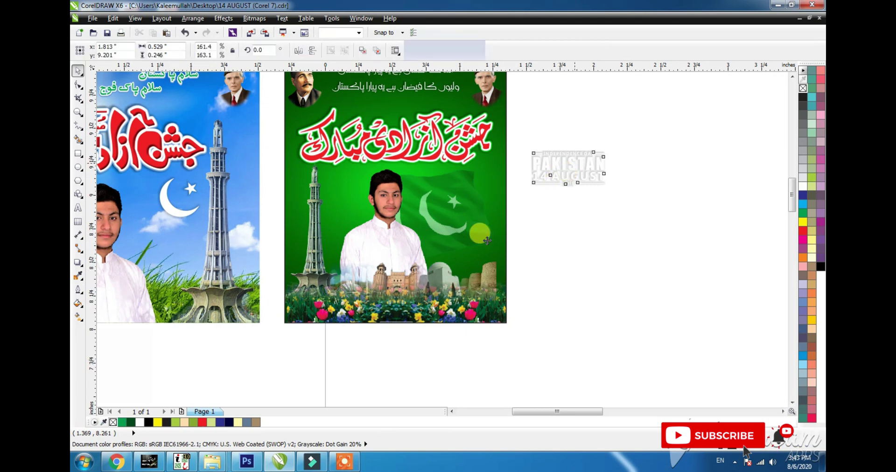
- Place the PAKISTAN 14 AUGUST emblem at the green poster's lower right, scaled down and nudged left
{"action": "left_click_drag", "start_coordinate": [566, 172], "coordinate": [478, 248]}
{"action": "scroll", "coordinate": [478, 249], "scroll_direction": "up", "scroll_amount": 2}
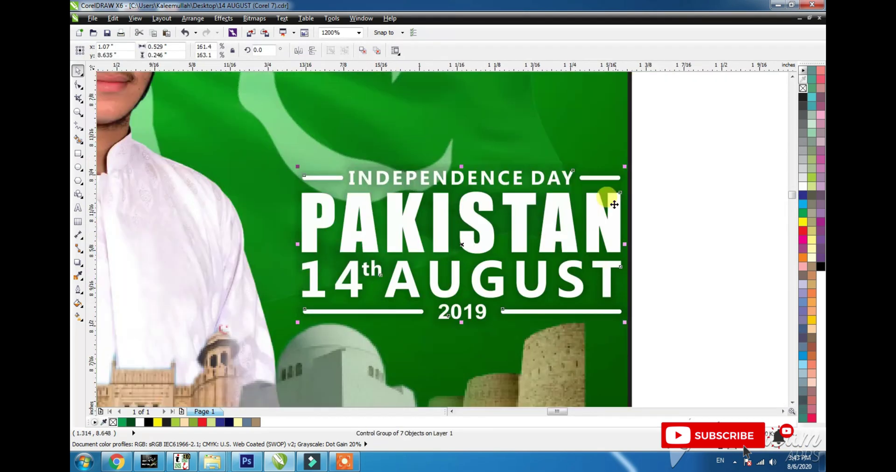
{"action": "left_click_drag", "start_coordinate": [625, 165], "coordinate": [603, 176]}
{"action": "left_click_drag", "start_coordinate": [487, 239], "coordinate": [458, 246]}
{"action": "left_click", "coordinate": [564, 137]}
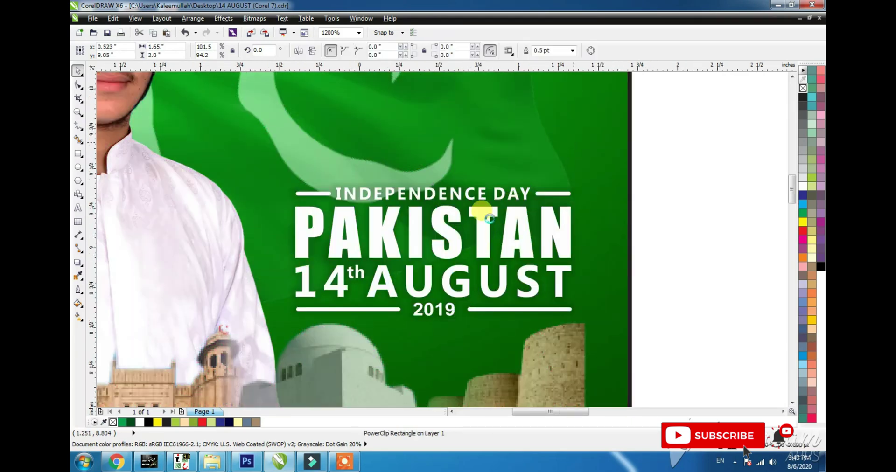
{"action": "key", "text": "shift+F2"}
{"action": "left_click", "coordinate": [652, 241]}
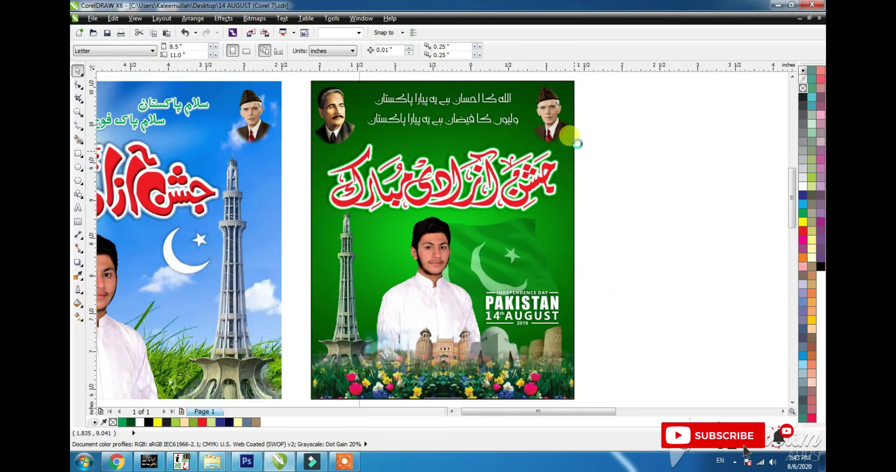
{"action": "scroll", "coordinate": [575, 105], "scroll_direction": "down", "scroll_amount": 2}
{"action": "left_click_drag", "start_coordinate": [482, 225], "coordinate": [450, 295]}
{"action": "left_click", "coordinate": [446, 299]}
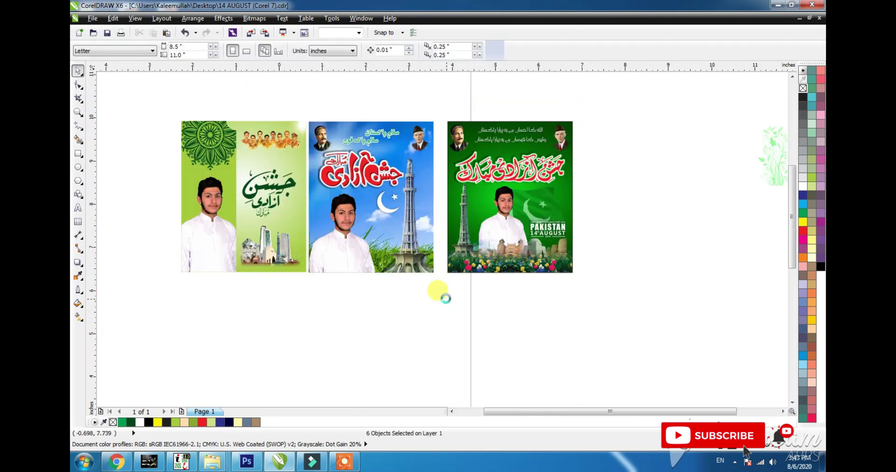
- Move the collected artwork aside and draw a 2 x 2 inch square above the flag
{"action": "key", "text": "F4"}
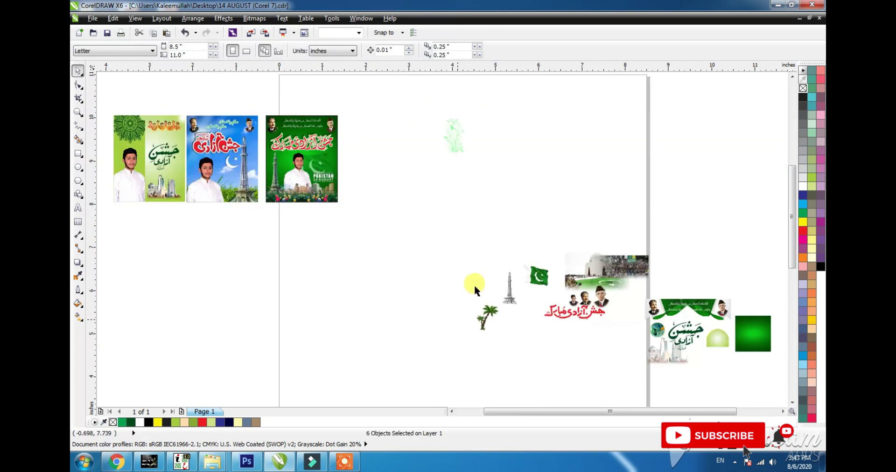
{"action": "left_click", "coordinate": [542, 286]}
{"action": "left_click_drag", "start_coordinate": [579, 267], "coordinate": [464, 192]}
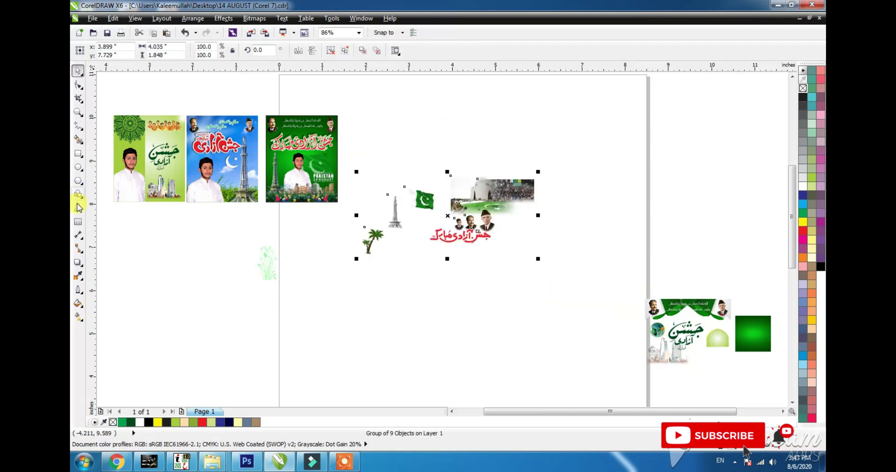
{"action": "left_click", "coordinate": [77, 154]}
{"action": "mouse_move", "coordinate": [372, 110]}
{"action": "left_mouse_down"}
{"action": "mouse_move", "coordinate": [422, 206]}
{"action": "mouse_move", "coordinate": [423, 193]}
{"action": "left_mouse_up"}
{"action": "type", "text": "2"}
{"action": "key", "text": "Tab"}
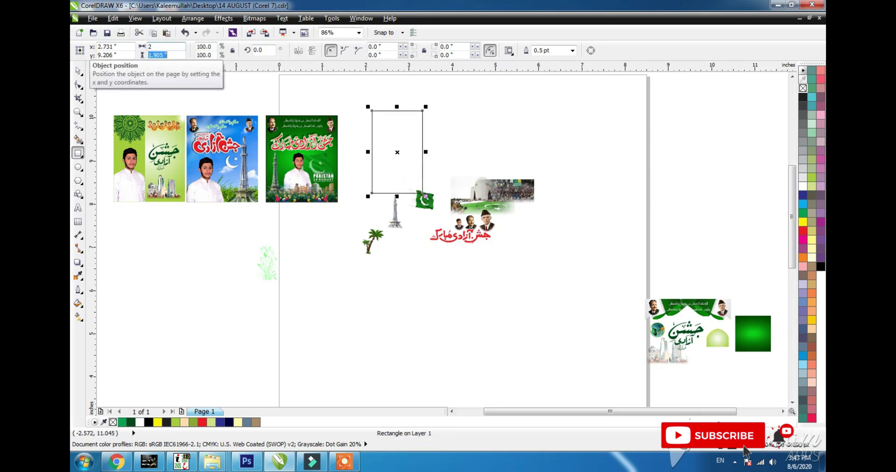
{"action": "type", "text": "2"}
{"action": "key", "text": "Return"}
- Ungroup the collected pictures and align the Mazar photo to the square's top centre
{"action": "key", "text": "space"}
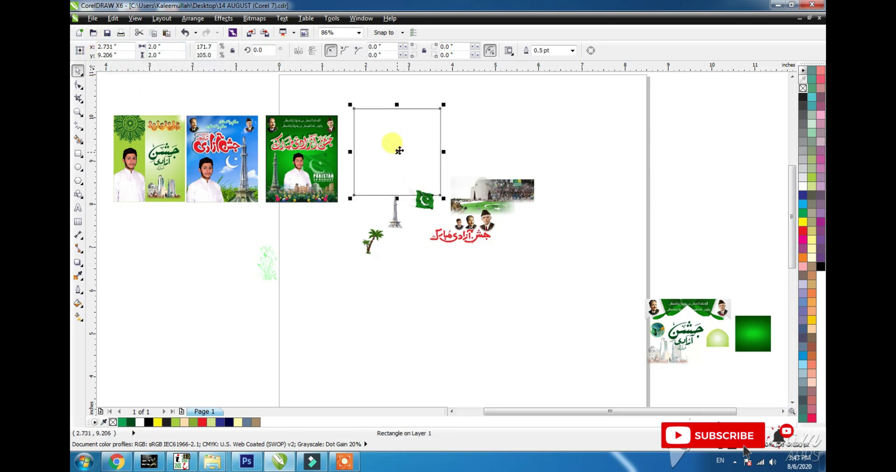
{"action": "left_click_drag", "start_coordinate": [396, 156], "coordinate": [391, 169]}
{"action": "left_click_drag", "start_coordinate": [505, 212], "coordinate": [576, 174]}
{"action": "key", "text": "ctrl+u"}
{"action": "left_click", "coordinate": [534, 144]}
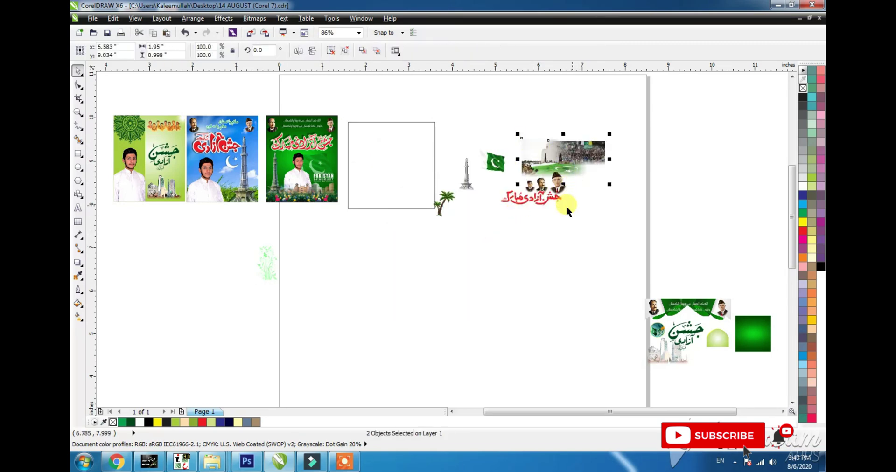
{"action": "left_click", "coordinate": [363, 205], "text": "shift"}
{"action": "key", "text": "c"}
{"action": "key", "text": "t"}
{"action": "left_click", "coordinate": [393, 143]}
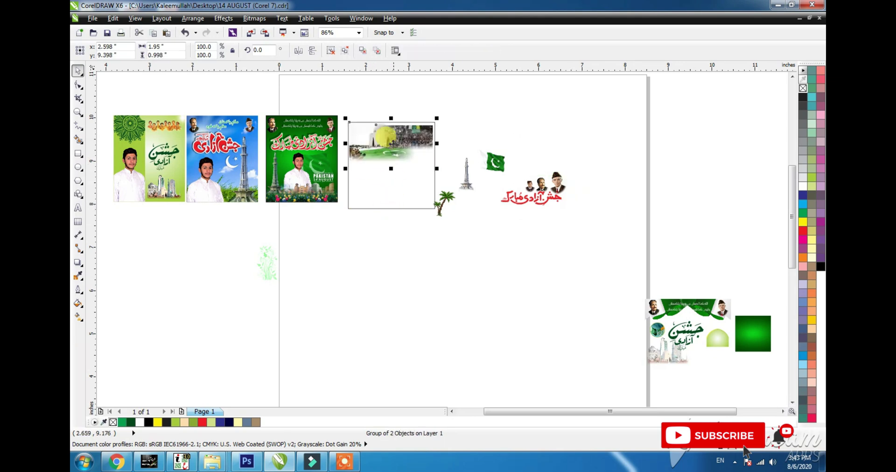
- Delete the extra crowd photo copies and undo an accidental move of the square
{"action": "scroll", "coordinate": [391, 126], "scroll_direction": "up", "scroll_amount": 1}
{"action": "left_click_drag", "start_coordinate": [436, 134], "coordinate": [438, 119]}
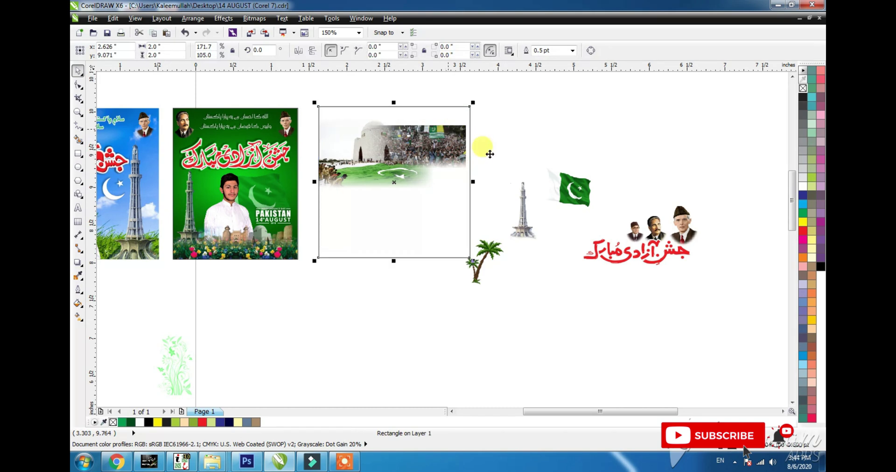
{"action": "key", "text": "ctrl+z"}
{"action": "left_click", "coordinate": [506, 141]}
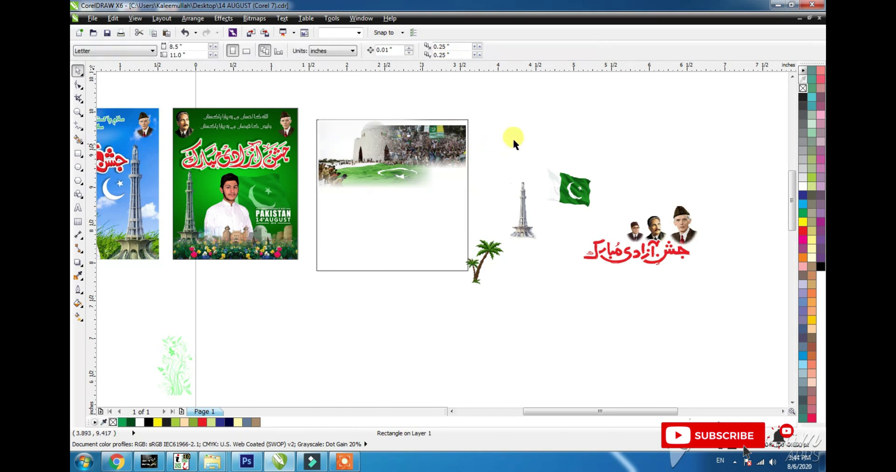
{"action": "left_click", "coordinate": [429, 139]}
{"action": "key", "text": "Delete"}
{"action": "left_click", "coordinate": [433, 140]}
{"action": "key", "text": "Delete"}
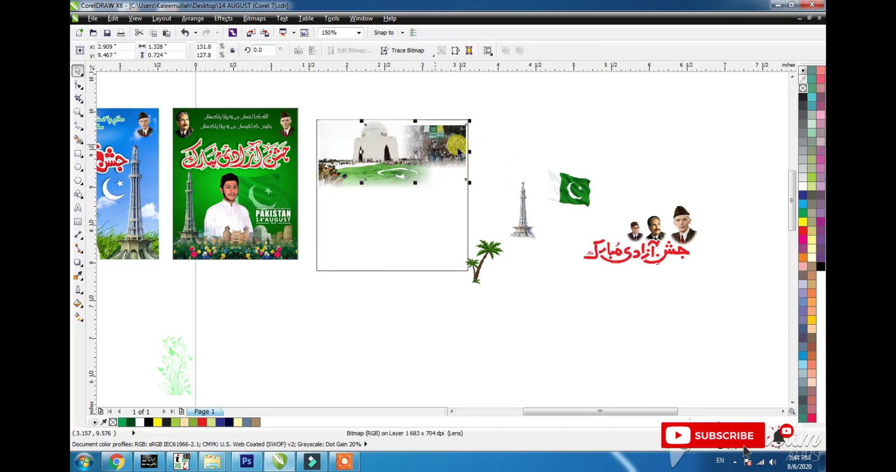
{"action": "left_click", "coordinate": [453, 144]}
{"action": "key", "text": "ctrl+z"}
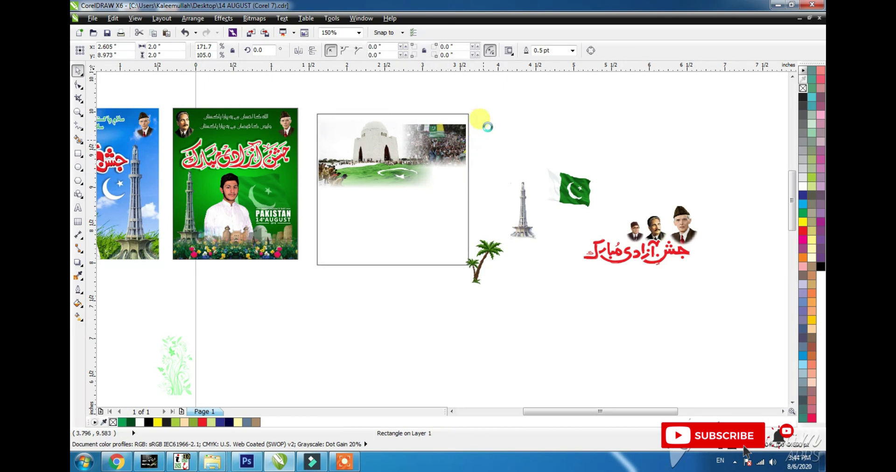
- Raise and slightly enlarge the crowd photo, then group it with the Mazar photo
{"action": "left_click_drag", "start_coordinate": [511, 99], "coordinate": [328, 220]}
{"action": "key", "text": "Up"}
{"action": "key", "text": "Up"}
{"action": "key", "text": "Up"}
{"action": "key", "text": "Up"}
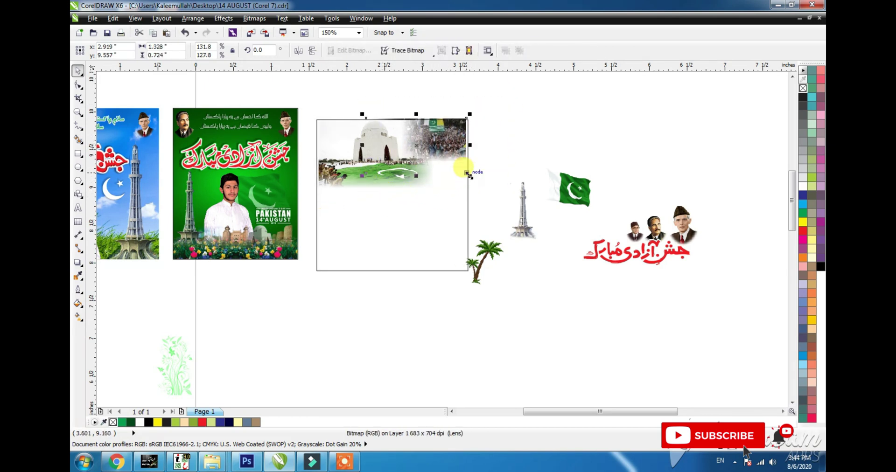
{"action": "left_click_drag", "start_coordinate": [470, 176], "coordinate": [478, 180]}
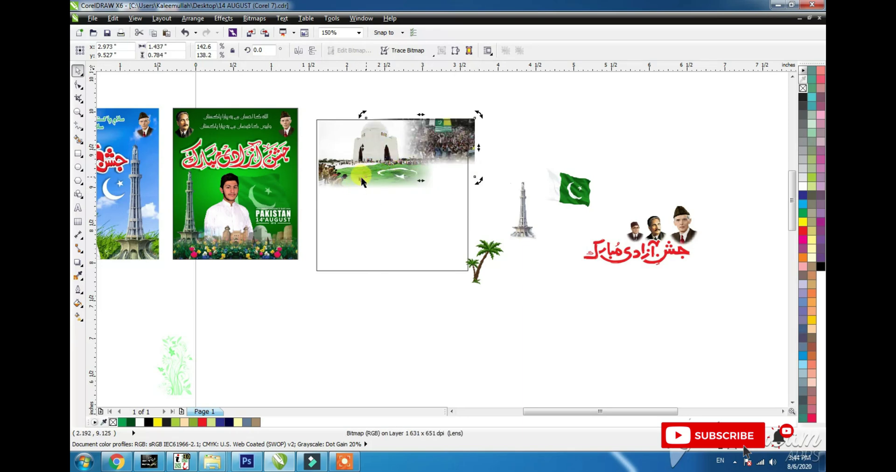
{"action": "left_click", "coordinate": [392, 163]}
{"action": "left_click_drag", "start_coordinate": [497, 108], "coordinate": [291, 218]}
{"action": "key", "text": "ctrl+g"}
{"action": "key", "text": "ctrl+i"}
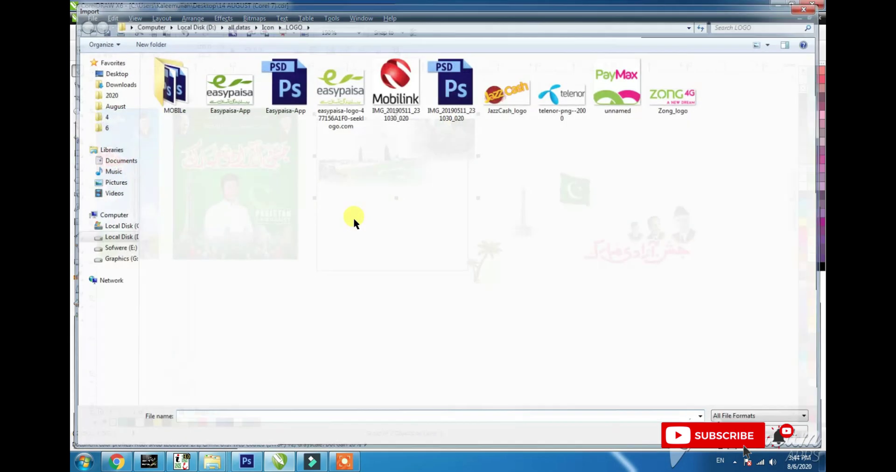
{"action": "key", "text": "Escape"}
{"action": "key", "text": "Left"}
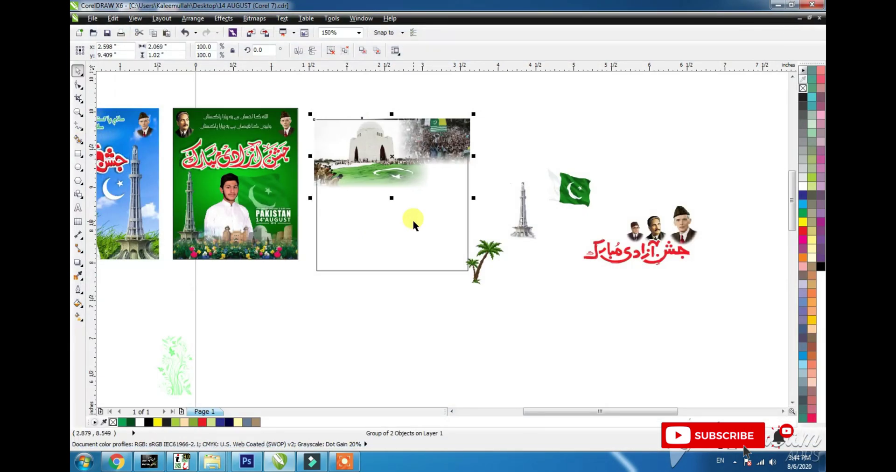
- PowerClip the photo group into the square and fill it with a light-to-deep green linear gradient
{"action": "left_click", "coordinate": [413, 221]}
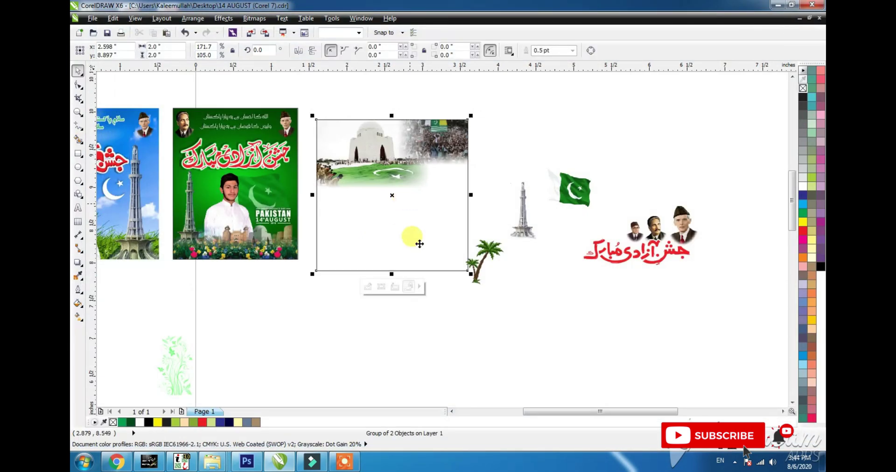
{"action": "left_click", "coordinate": [812, 177]}
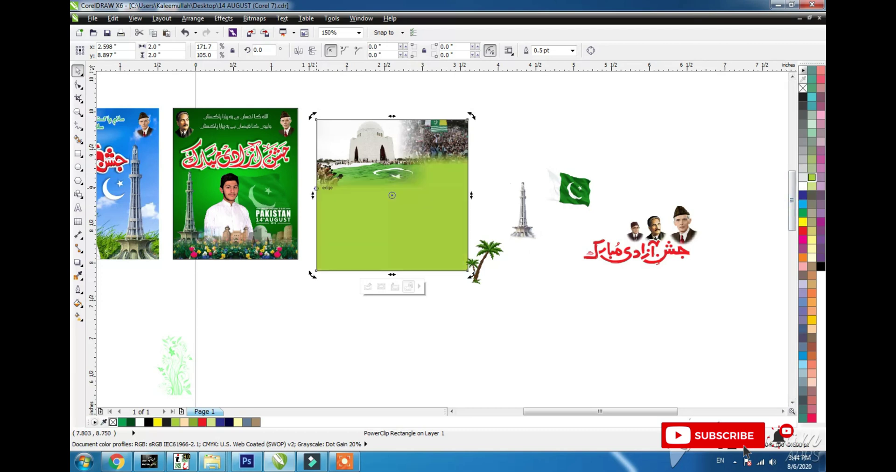
{"action": "left_click", "coordinate": [79, 318]}
{"action": "left_click_drag", "start_coordinate": [406, 148], "coordinate": [369, 240]}
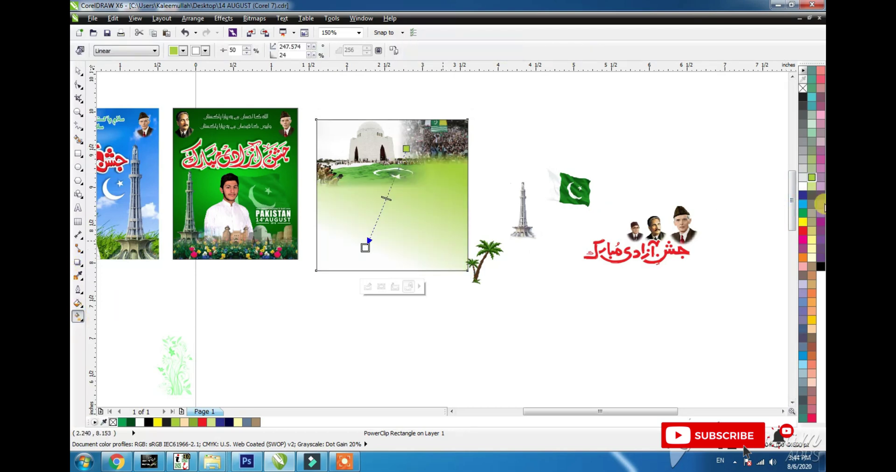
{"action": "left_click", "coordinate": [803, 214]}
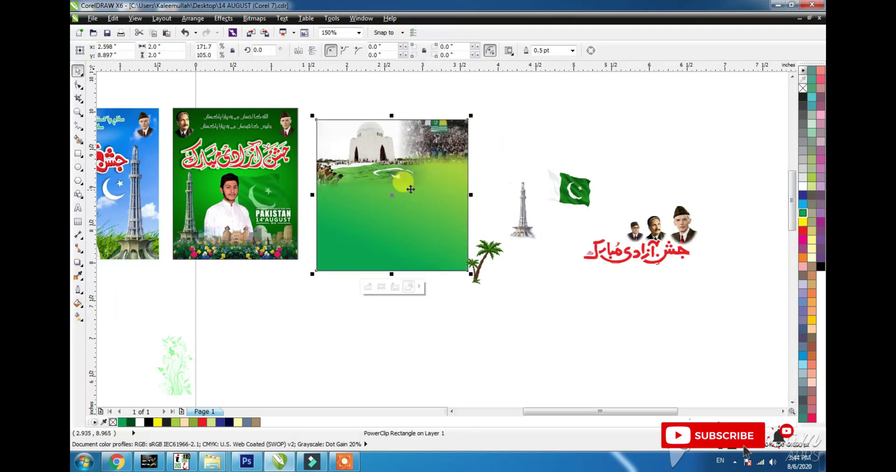
{"action": "key", "text": "space"}
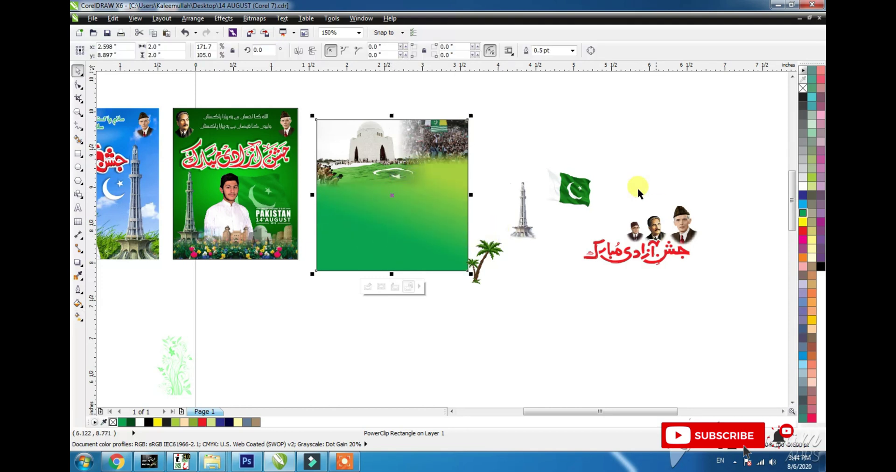
{"action": "left_click", "coordinate": [584, 190]}
{"action": "left_click_drag", "start_coordinate": [522, 210], "coordinate": [333, 242]}
- Enlarge the Minar at the poster's lower left, then resize the palm tree and clip it into the top-left
{"action": "left_click_drag", "start_coordinate": [352, 205], "coordinate": [369, 158]}
{"action": "left_click_drag", "start_coordinate": [334, 253], "coordinate": [337, 265]}
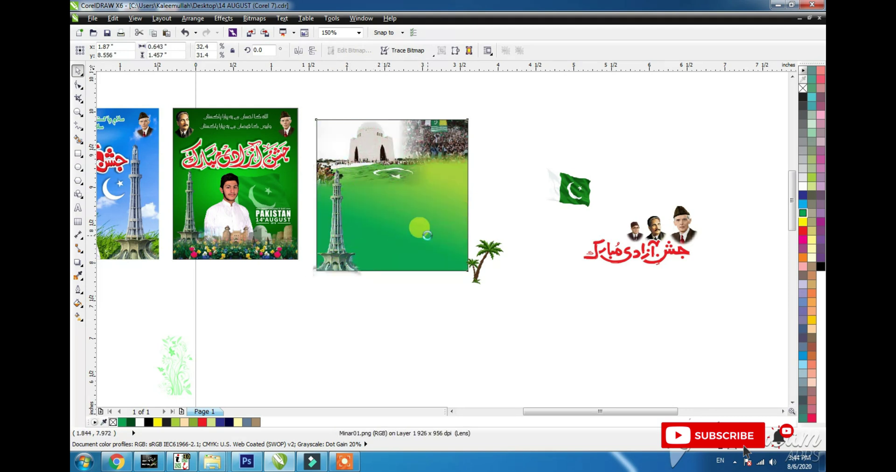
{"action": "left_click", "coordinate": [421, 229]}
{"action": "left_click_drag", "start_coordinate": [487, 250], "coordinate": [321, 134]}
{"action": "left_click_drag", "start_coordinate": [340, 171], "coordinate": [343, 177]}
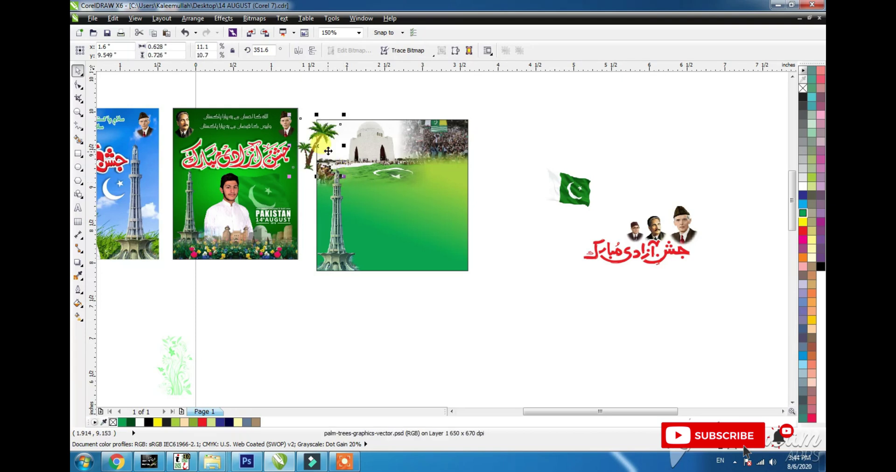
{"action": "key", "text": "Right"}
{"action": "key", "text": "Right"}
{"action": "key", "text": "Right"}
{"action": "key", "text": "Right"}
{"action": "key", "text": "Right"}
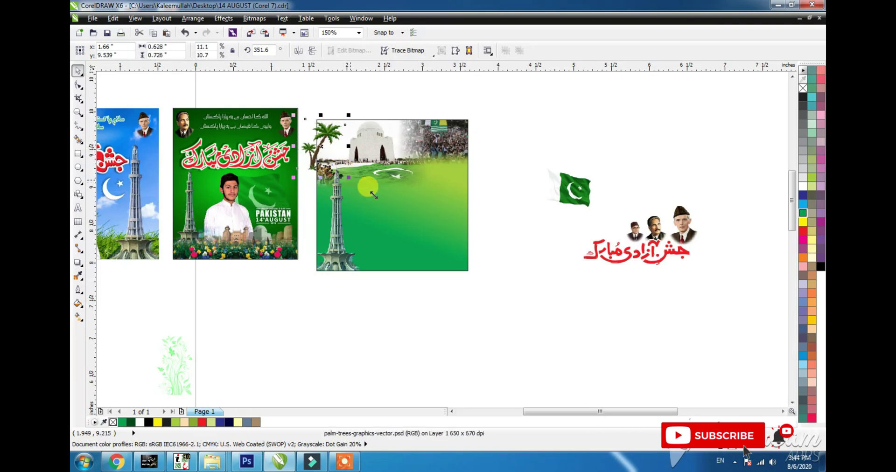
{"action": "key", "text": "alt+c"}
{"action": "key", "text": "w"}
{"action": "key", "text": "p"}
{"action": "left_click", "coordinate": [382, 203]}
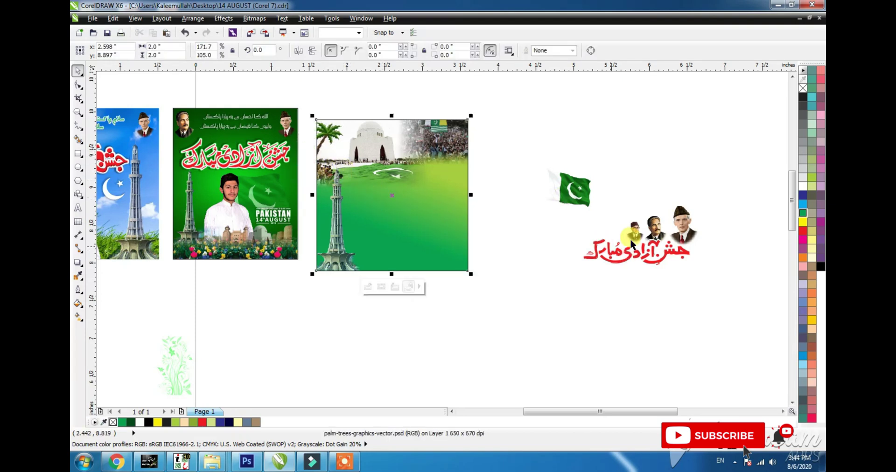
- Place the Urdu title on the poster, then group the three leaders' portraits and move them to its upper area
{"action": "left_click_drag", "start_coordinate": [633, 245], "coordinate": [403, 230]}
{"action": "left_click_drag", "start_coordinate": [349, 202], "coordinate": [343, 203]}
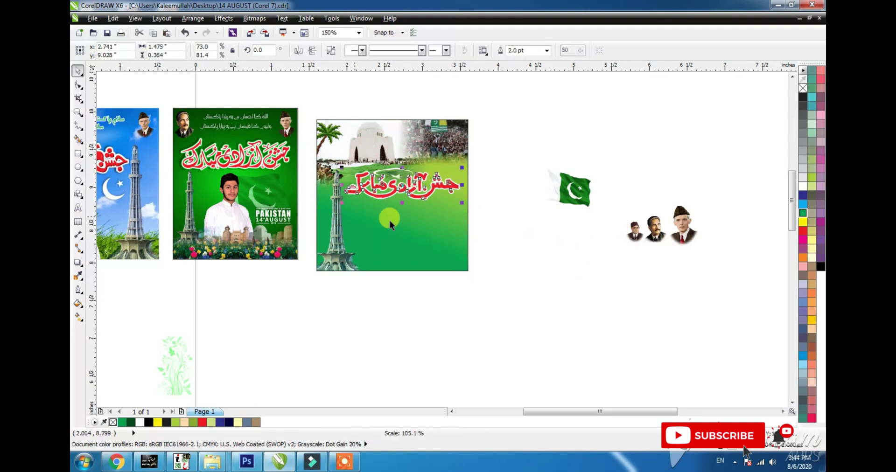
{"action": "left_click", "coordinate": [656, 231]}
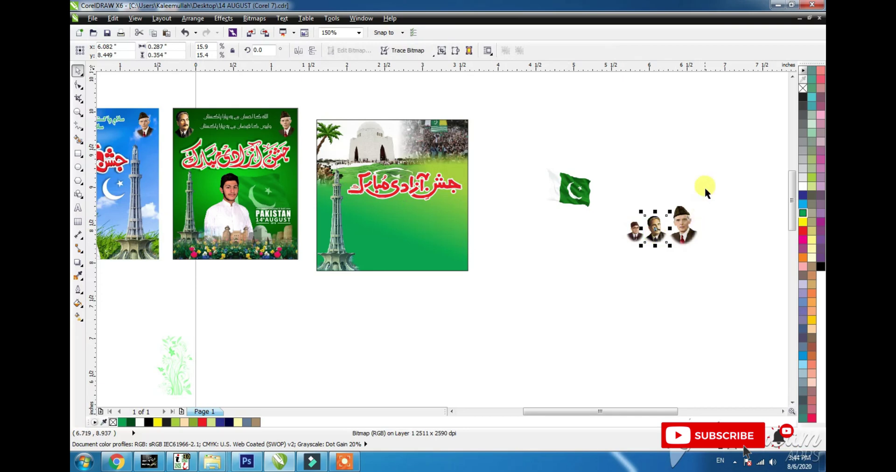
{"action": "key", "text": "ctrl+g"}
{"action": "left_click_drag", "start_coordinate": [659, 233], "coordinate": [411, 158]}
- Lower the Urdu title on the poster and bring the portraits group down toward it
{"action": "scroll", "coordinate": [395, 138], "scroll_direction": "up", "scroll_amount": 3}
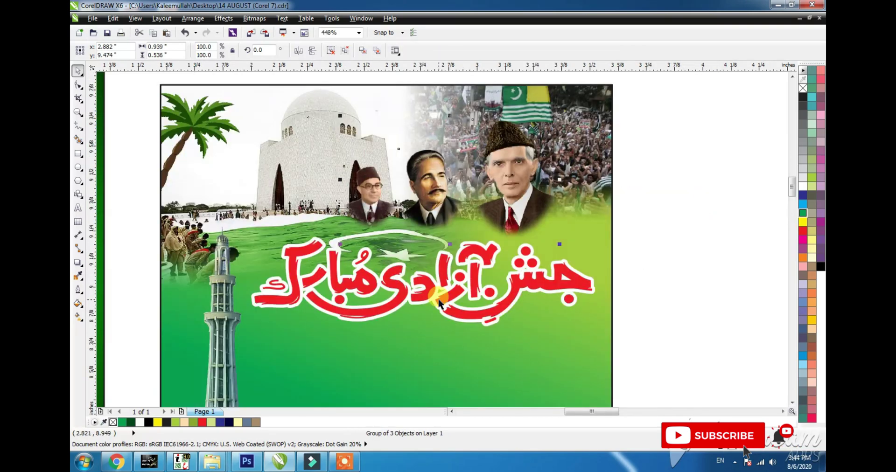
{"action": "left_click_drag", "start_coordinate": [441, 309], "coordinate": [444, 343]}
{"action": "left_click", "coordinate": [516, 205]}
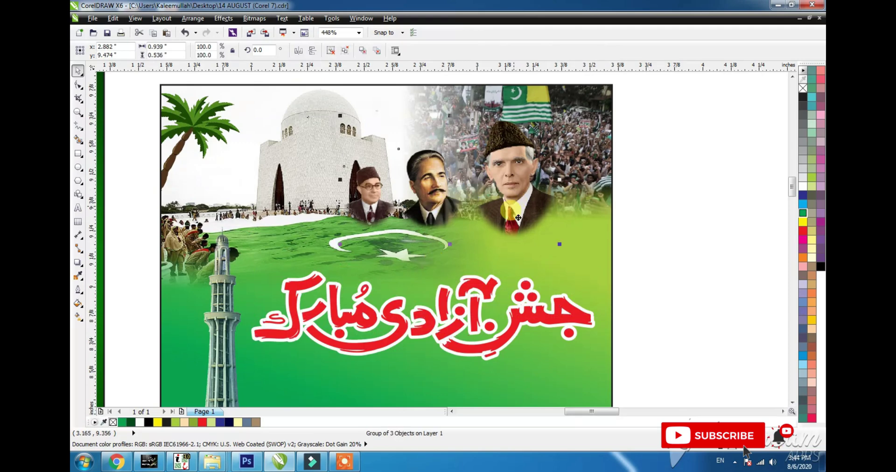
{"action": "left_click_drag", "start_coordinate": [515, 206], "coordinate": [517, 246]}
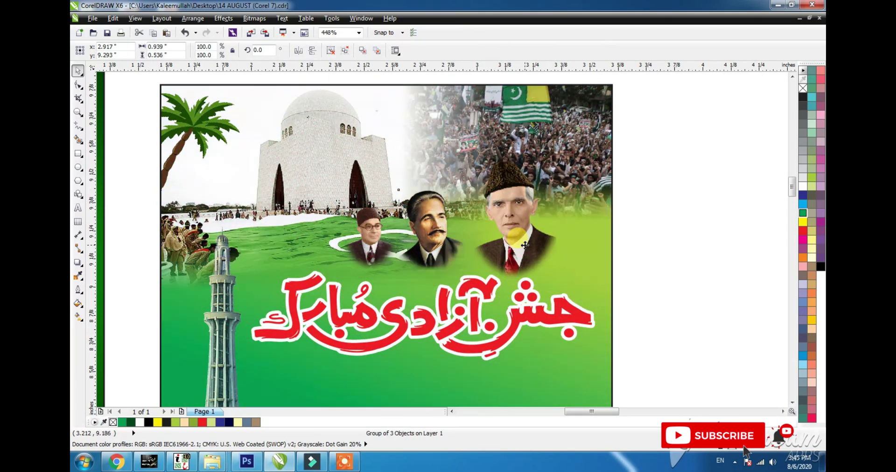
{"action": "scroll", "coordinate": [525, 245], "scroll_direction": "down", "scroll_amount": 2}
{"action": "scroll", "coordinate": [574, 236], "scroll_direction": "down", "scroll_amount": 2}
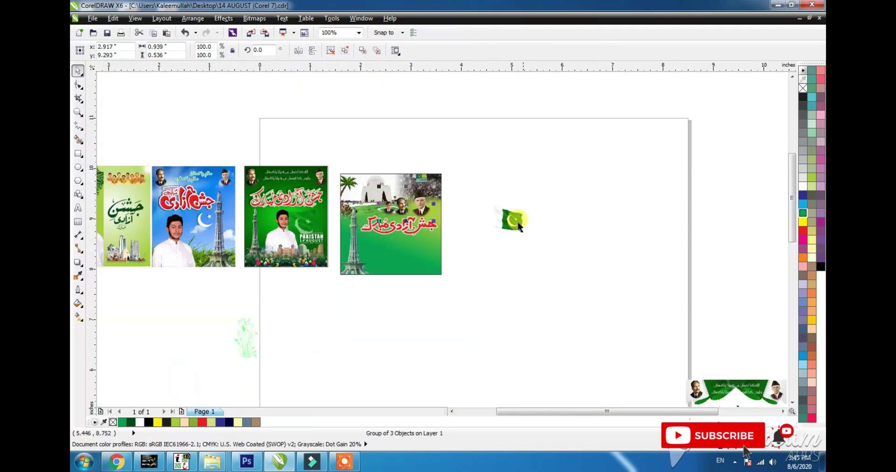
- Move the small flag onto the green poster, enlarge it, and clip it inside the fourth poster
{"action": "left_click_drag", "start_coordinate": [520, 227], "coordinate": [432, 288]}
{"action": "left_click_drag", "start_coordinate": [387, 262], "coordinate": [414, 270]}
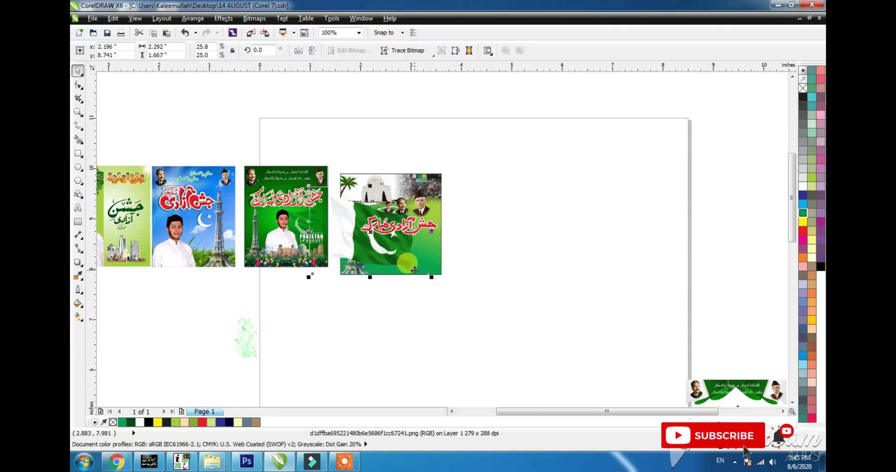
{"action": "key", "text": "ctrl+x"}
{"action": "left_click", "coordinate": [414, 270], "text": "ctrl"}
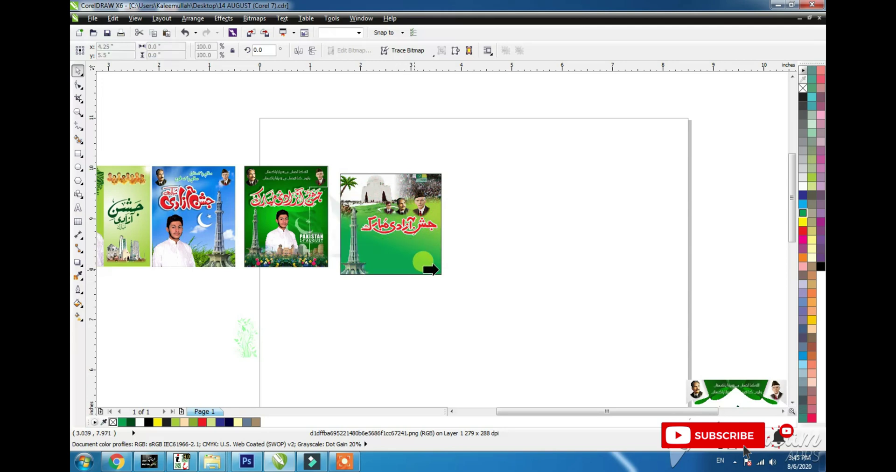
{"action": "key", "text": "ctrl+v"}
{"action": "left_click", "coordinate": [481, 265], "text": "ctrl"}
- Send the clipped flag behind the minaret artwork, then shift it right and enlarge it
{"action": "left_click", "coordinate": [379, 255], "text": "ctrl"}
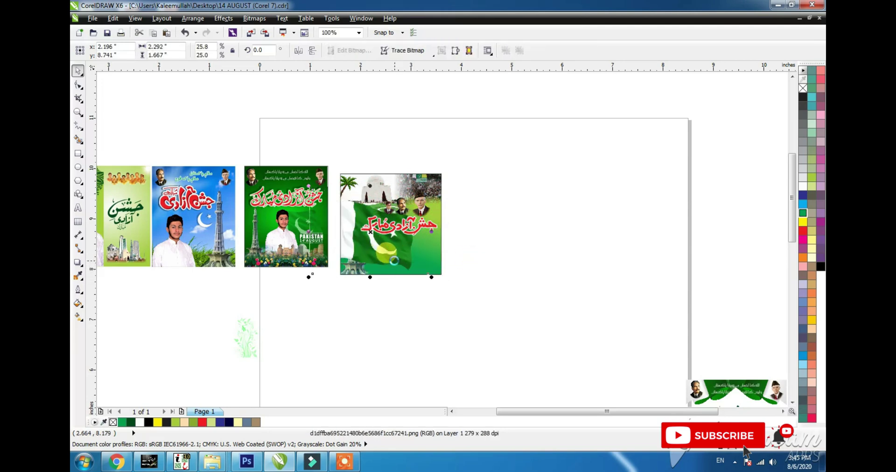
{"action": "key", "text": "ctrl+Page_Down"}
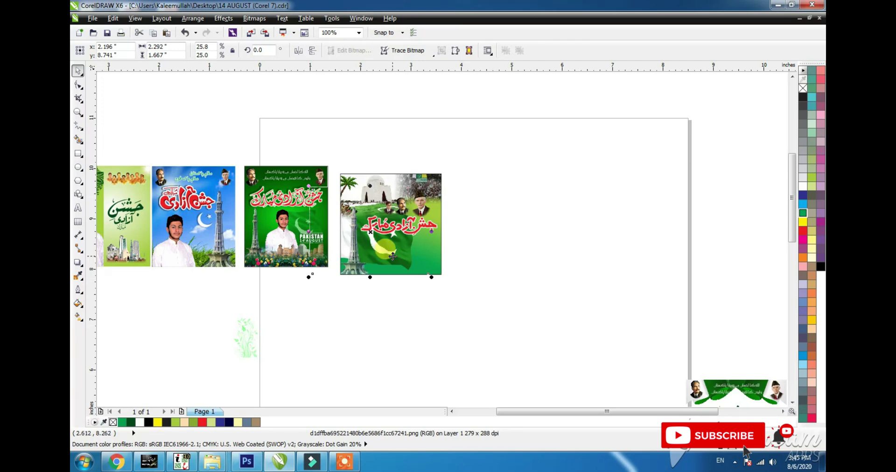
{"action": "left_click_drag", "start_coordinate": [392, 256], "coordinate": [467, 294]}
{"action": "left_click", "coordinate": [466, 294]}
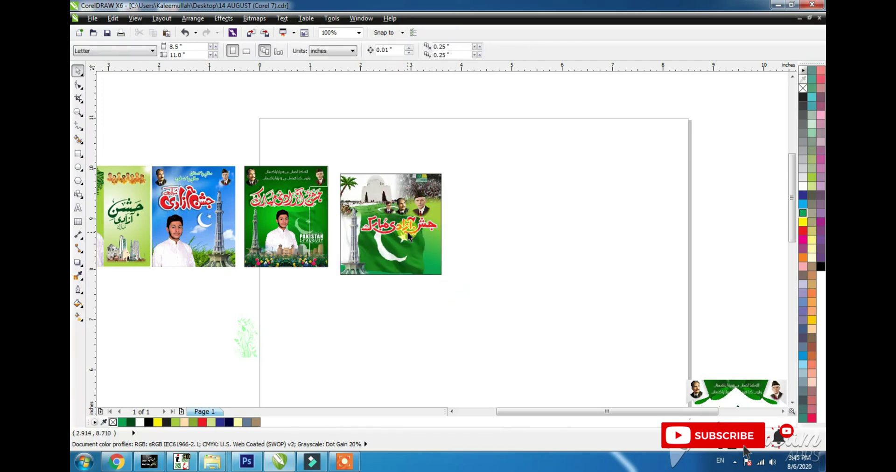
{"action": "left_click", "coordinate": [409, 229]}
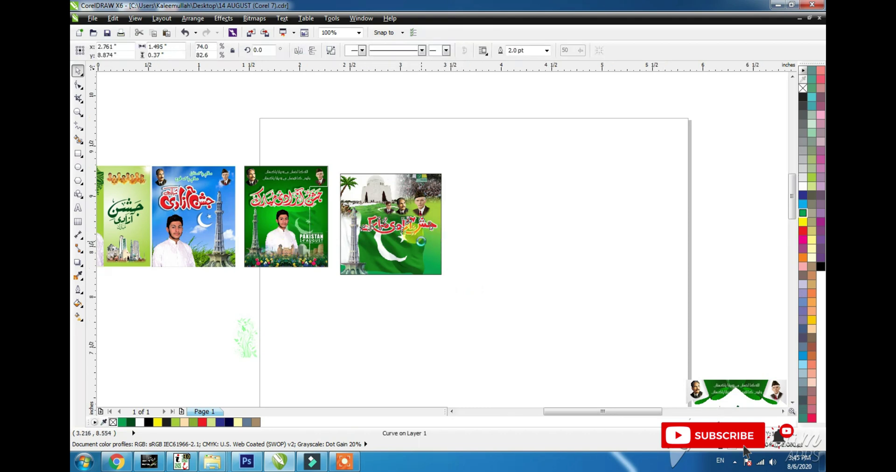
{"action": "scroll", "coordinate": [423, 246], "scroll_direction": "up", "scroll_amount": 1}
- Copy the boy's cut-out photo from the third poster to the fourth poster's bottom right
{"action": "left_click", "coordinate": [150, 215]}
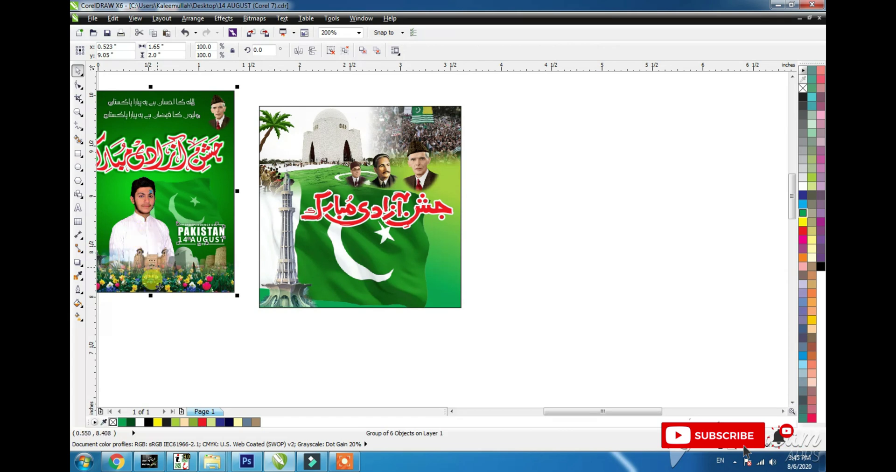
{"action": "left_click", "coordinate": [155, 320]}
{"action": "left_click", "coordinate": [144, 201], "text": "ctrl"}
{"action": "left_click", "coordinate": [145, 200], "text": "ctrl"}
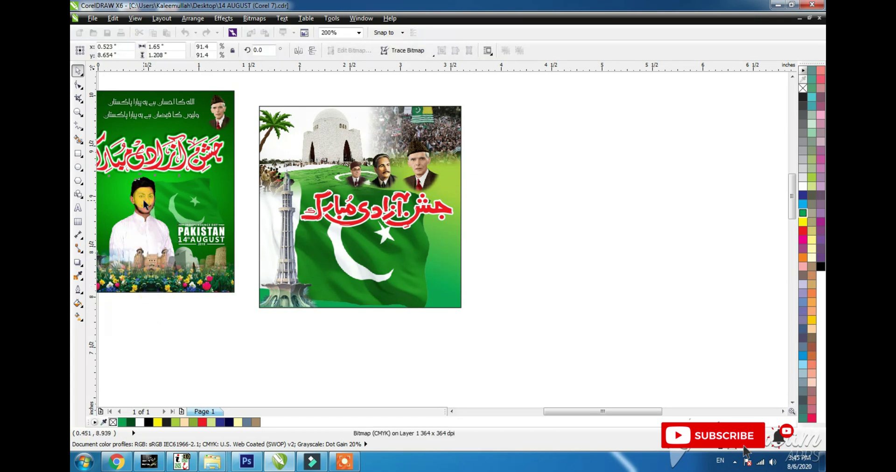
{"action": "left_click_drag", "start_coordinate": [144, 196], "coordinate": [426, 274]}
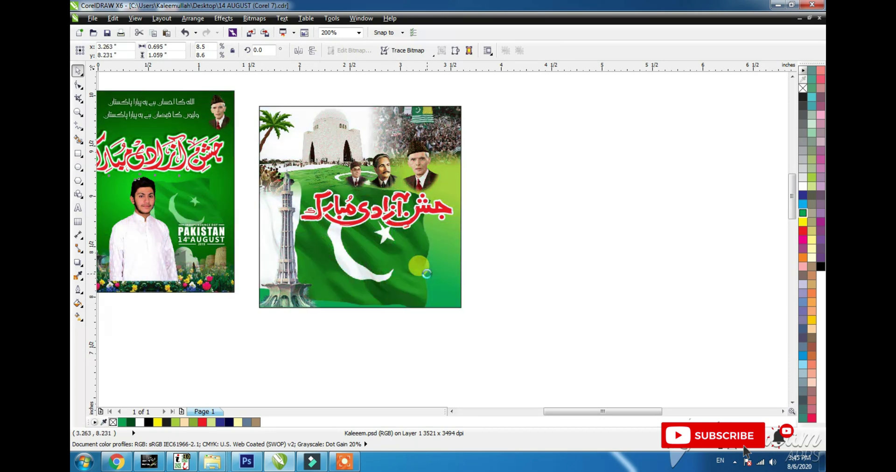
- Mirror the boy copy horizontally and clip it inside the fourth poster
{"action": "left_click", "coordinate": [299, 50]}
{"action": "key", "text": "alt+c"}
{"action": "key", "text": "w"}
{"action": "key", "text": "p"}
{"action": "left_click", "coordinate": [400, 306]}
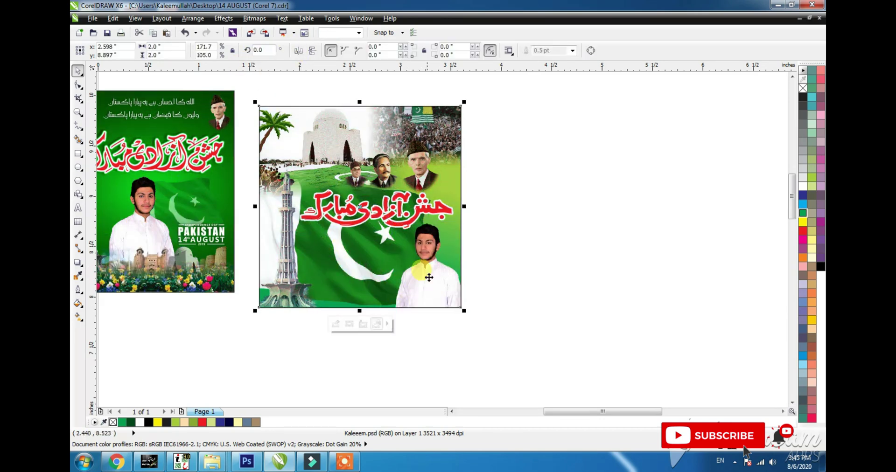
- Zoom out to view all the posters and select the fourth poster
{"action": "left_click_drag", "start_coordinate": [479, 90], "coordinate": [235, 343]}
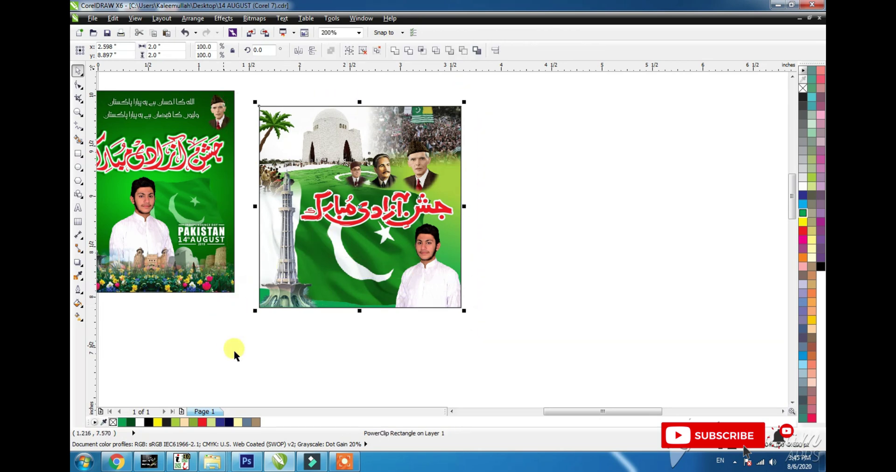
{"action": "left_click", "coordinate": [276, 335]}
{"action": "key", "text": "F4"}
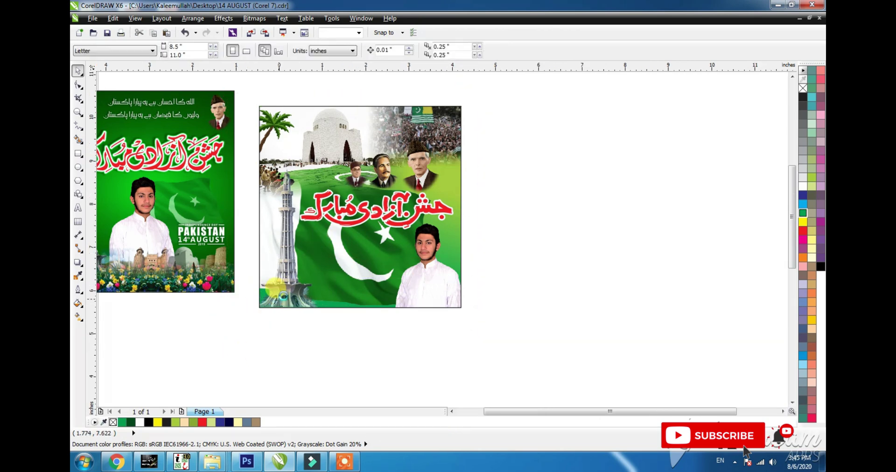
{"action": "left_click", "coordinate": [406, 163]}
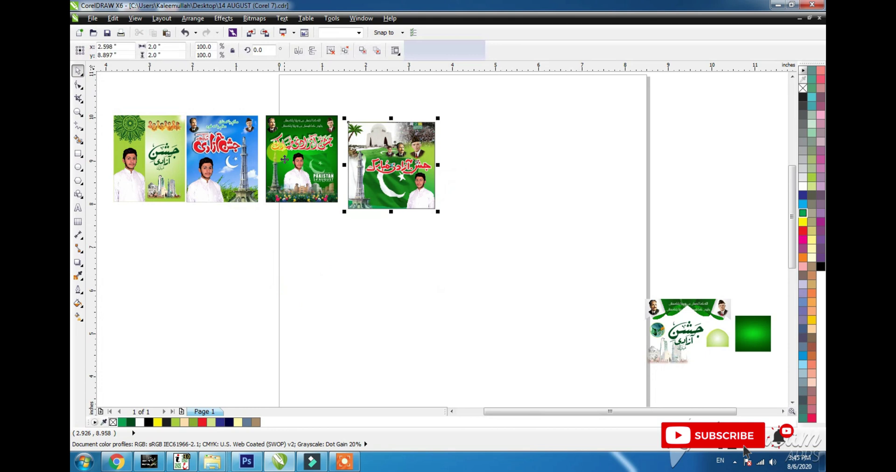
- Align the fourth poster's top with the third poster's top
{"action": "left_click", "coordinate": [285, 160], "text": "shift"}
{"action": "key", "text": "e"}
{"action": "left_click", "coordinate": [306, 163], "text": "shift"}
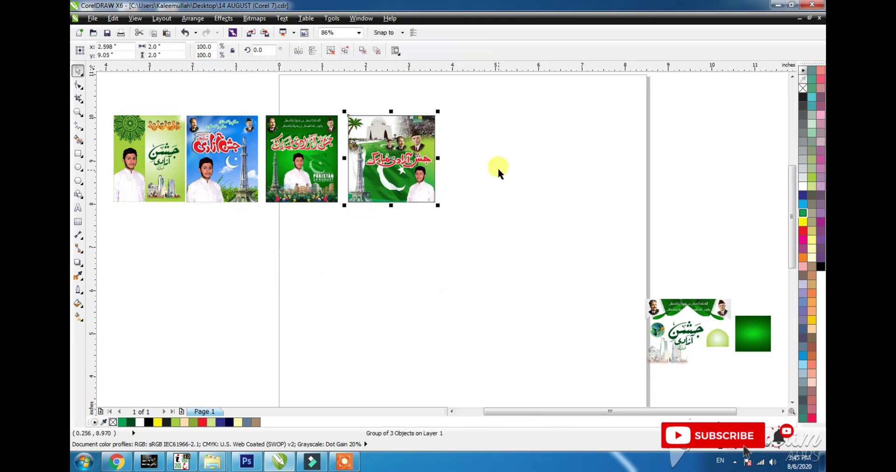
{"action": "left_click", "coordinate": [498, 169]}
- Draw a rectangle beside the fourth poster and size it to 2 x 2 inches
{"action": "left_click", "coordinate": [77, 154]}
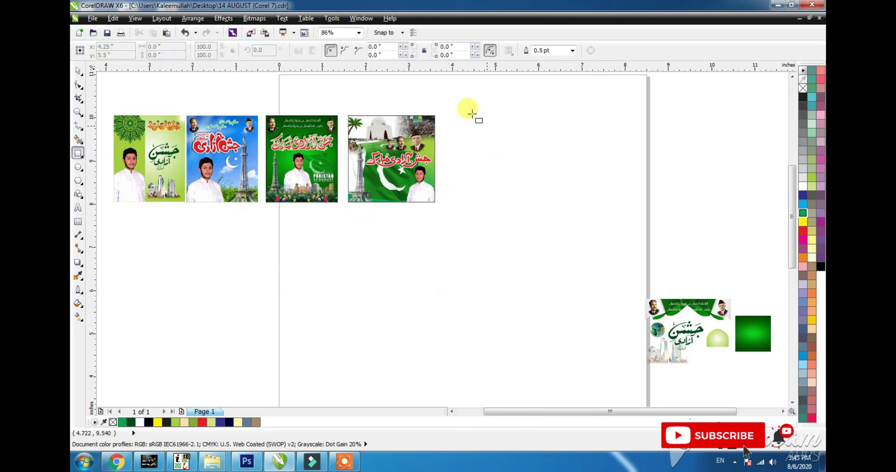
{"action": "left_click_drag", "start_coordinate": [435, 116], "coordinate": [524, 205]}
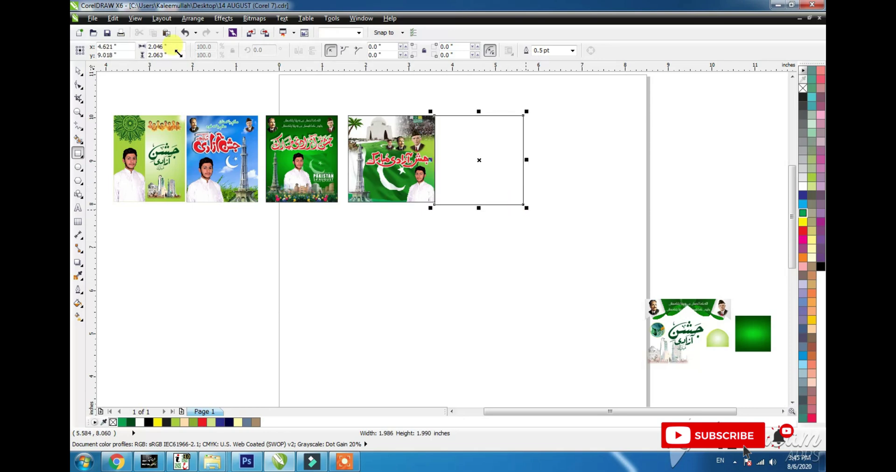
{"action": "left_click_drag", "start_coordinate": [180, 47], "coordinate": [89, 32]}
{"action": "type", "text": "2"}
{"action": "key", "text": "Tab"}
{"action": "type", "text": "2"}
{"action": "key", "text": "Return"}
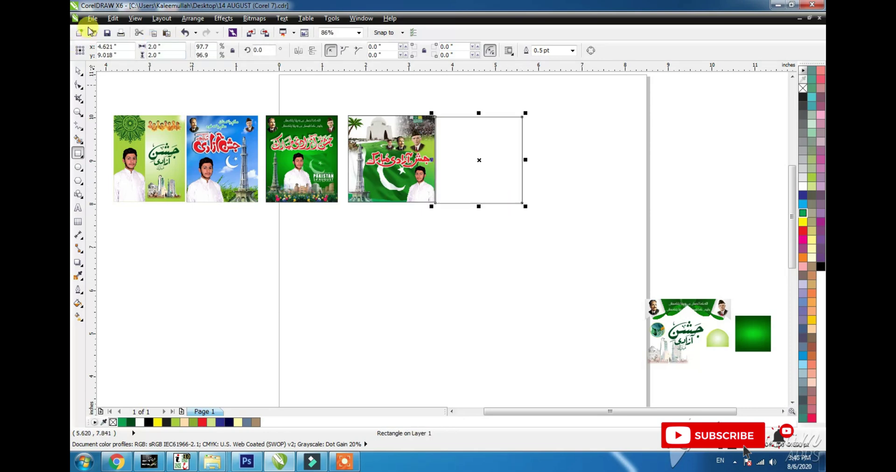
{"action": "left_click_drag", "start_coordinate": [456, 169], "coordinate": [476, 169]}
- Nudge the square slightly right and move the fifth-poster artwork group beside it
{"action": "key", "text": "space"}
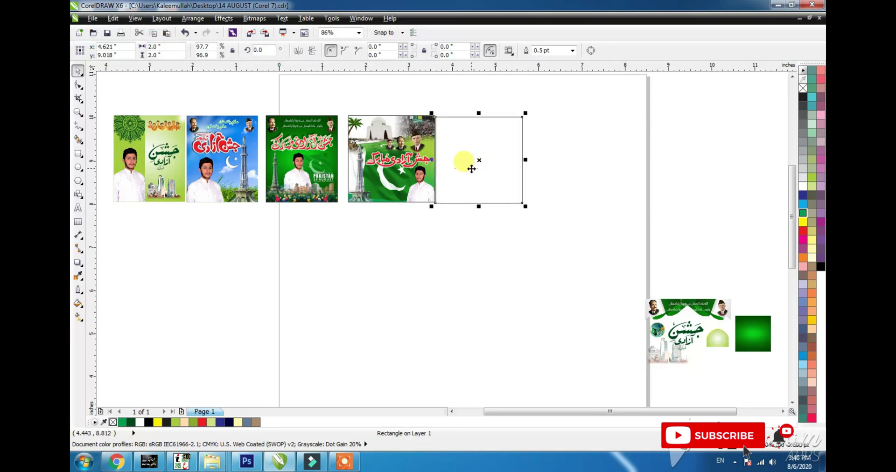
{"action": "key", "text": "Delete"}
{"action": "key", "text": "ctrl+z"}
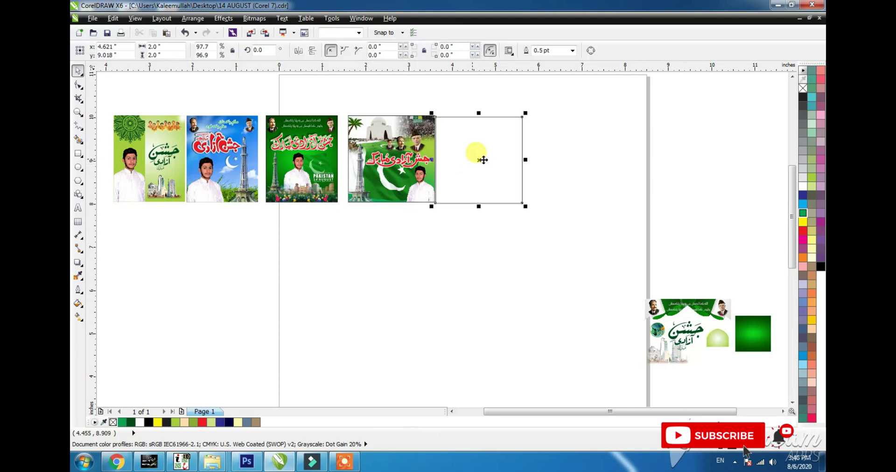
{"action": "left_click_drag", "start_coordinate": [483, 160], "coordinate": [493, 160]}
{"action": "left_click", "coordinate": [685, 307]}
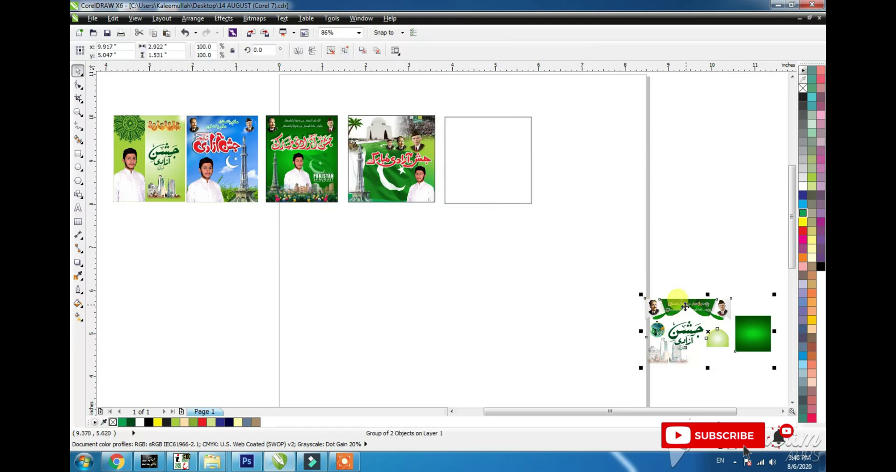
{"action": "left_click_drag", "start_coordinate": [685, 306], "coordinate": [577, 146]}
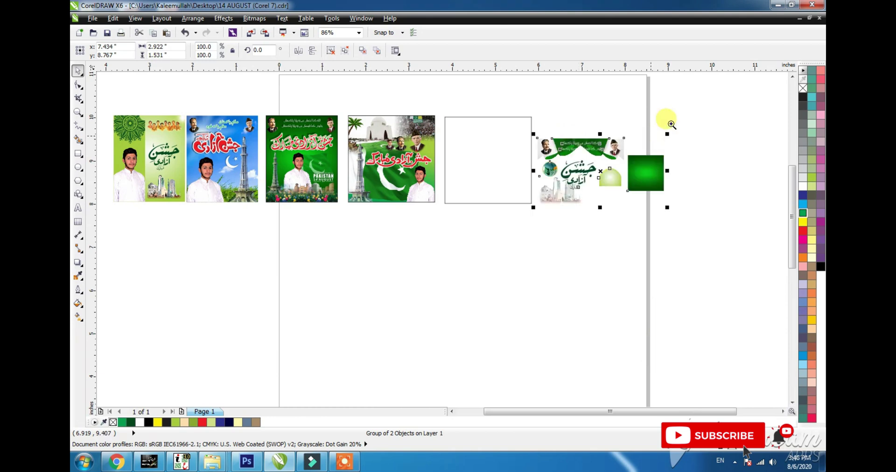
- Ungroup the artwork, centre the green gradient square on the empty frame, and enlarge it to cover it
{"action": "left_click_drag", "start_coordinate": [680, 108], "coordinate": [436, 218]}
{"action": "key", "text": "ctrl+u"}
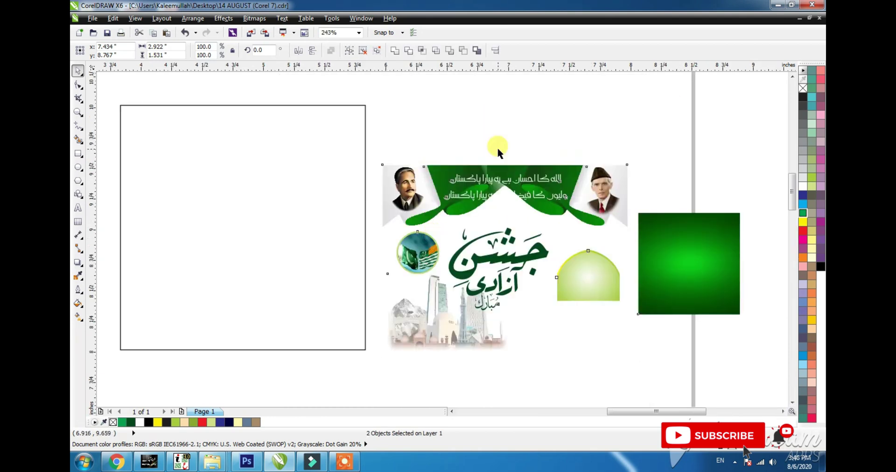
{"action": "left_click", "coordinate": [636, 254]}
{"action": "left_click", "coordinate": [330, 146]}
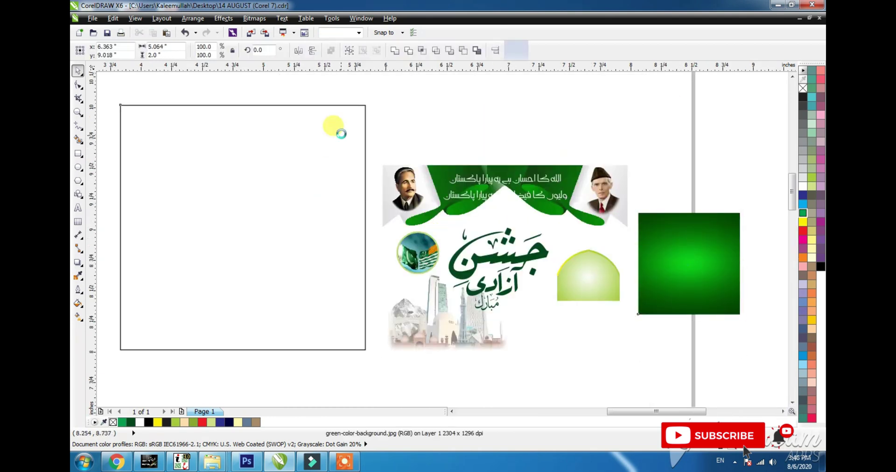
{"action": "key", "text": "c"}
{"action": "key", "text": "e"}
{"action": "left_click", "coordinate": [329, 197], "text": "shift"}
{"action": "left_click_drag", "start_coordinate": [298, 172], "coordinate": [371, 93]}
- PowerClip the green background inside the square frame and ungroup the picture pieces
{"action": "key", "text": "alt+c"}
{"action": "key", "text": "w"}
{"action": "key", "text": "p"}
{"action": "left_click", "coordinate": [340, 138]}
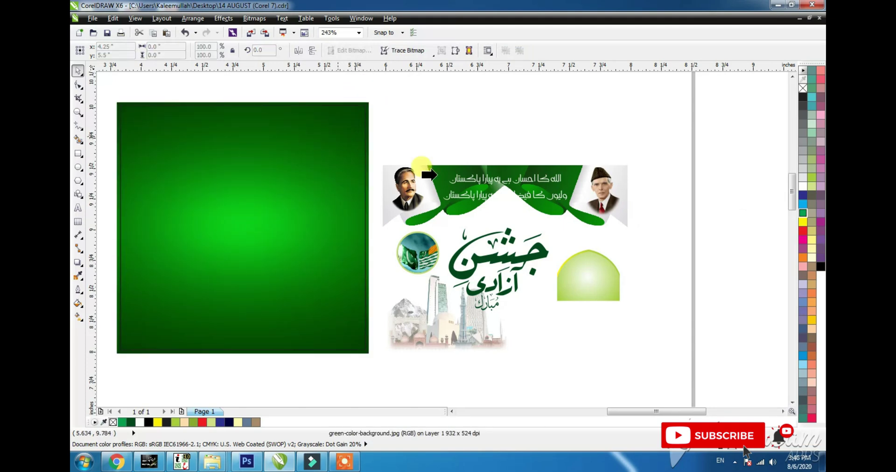
{"action": "left_click", "coordinate": [405, 238]}
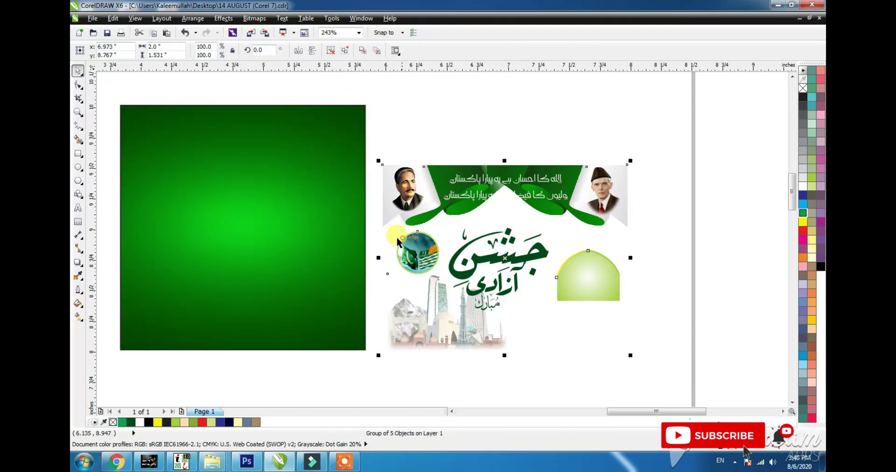
{"action": "key", "text": "ctrl+u"}
{"action": "left_click", "coordinate": [430, 153]}
{"action": "key", "text": "ctrl+a"}
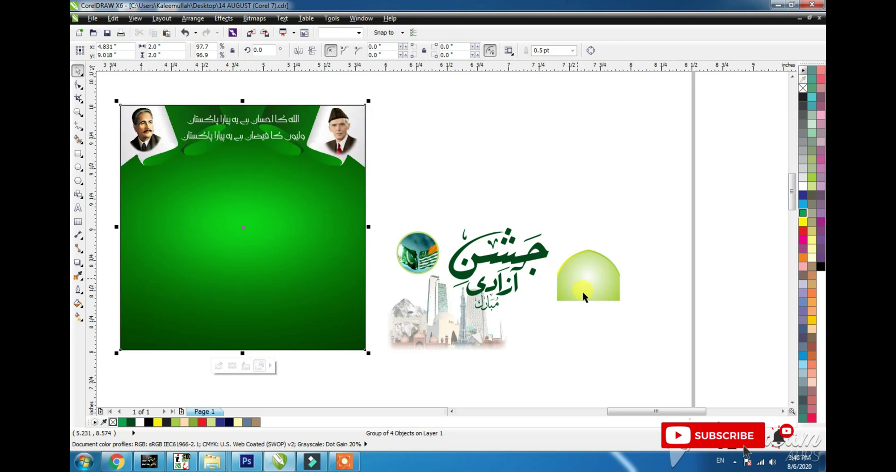
- Centre the light-green dome on the green square, stretch it to full width, and bottom-align it
{"action": "left_click_drag", "start_coordinate": [583, 292], "coordinate": [521, 302]}
{"action": "left_click_drag", "start_coordinate": [625, 205], "coordinate": [375, 366]}
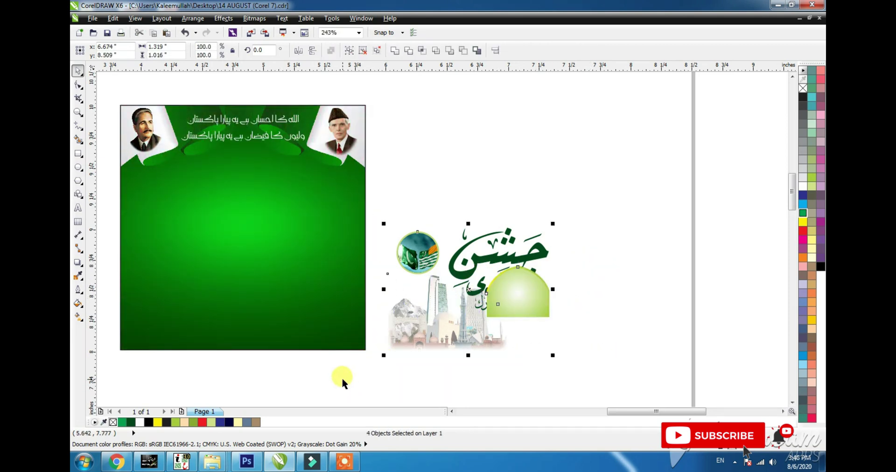
{"action": "left_click", "coordinate": [577, 329]}
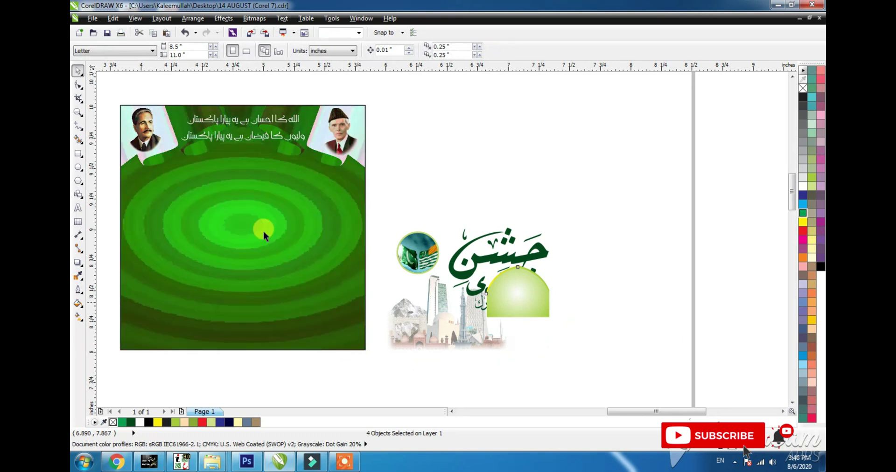
{"action": "left_click", "coordinate": [271, 201], "text": "shift"}
{"action": "key", "text": "c"}
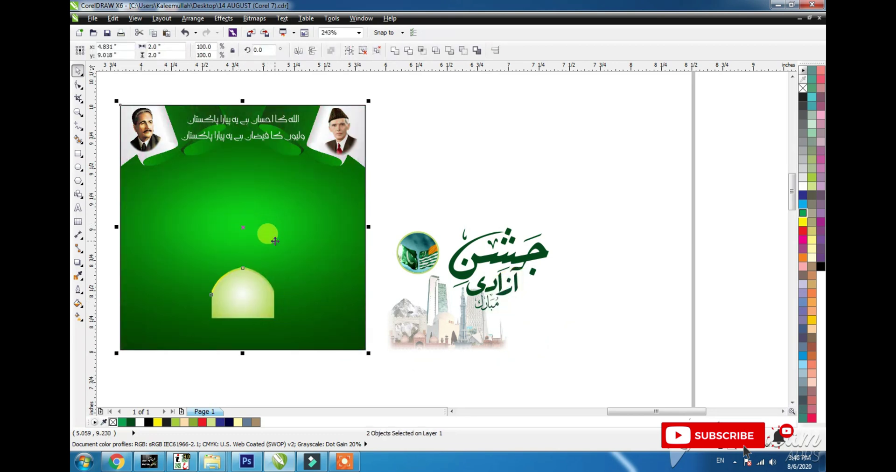
{"action": "key", "text": "b"}
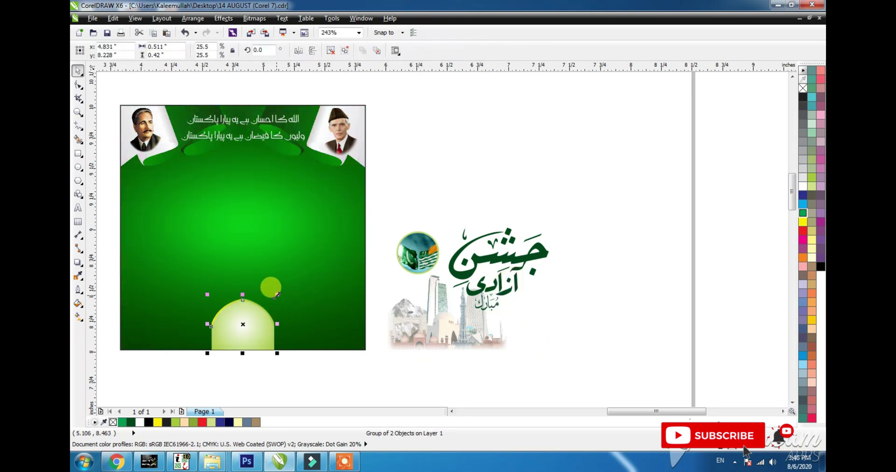
{"action": "left_click_drag", "start_coordinate": [277, 295], "coordinate": [350, 208]}
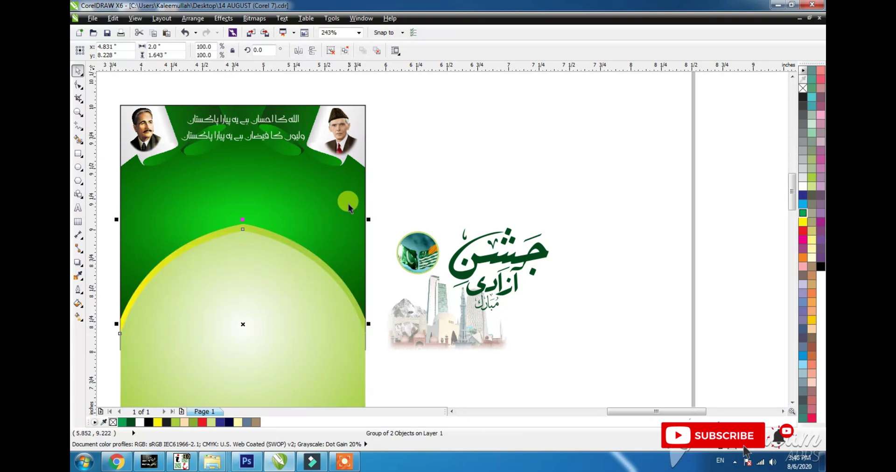
{"action": "left_click", "coordinate": [349, 206]}
{"action": "key", "text": "b"}
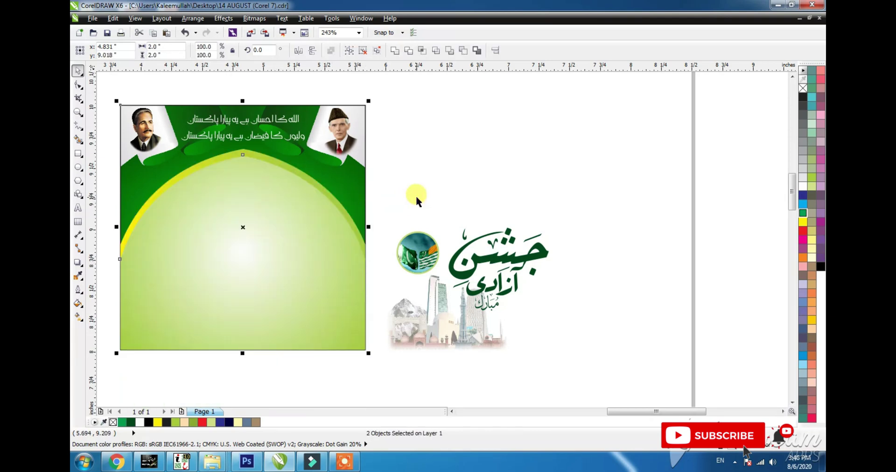
{"action": "left_click", "coordinate": [415, 195]}
{"action": "left_click", "coordinate": [315, 237]}
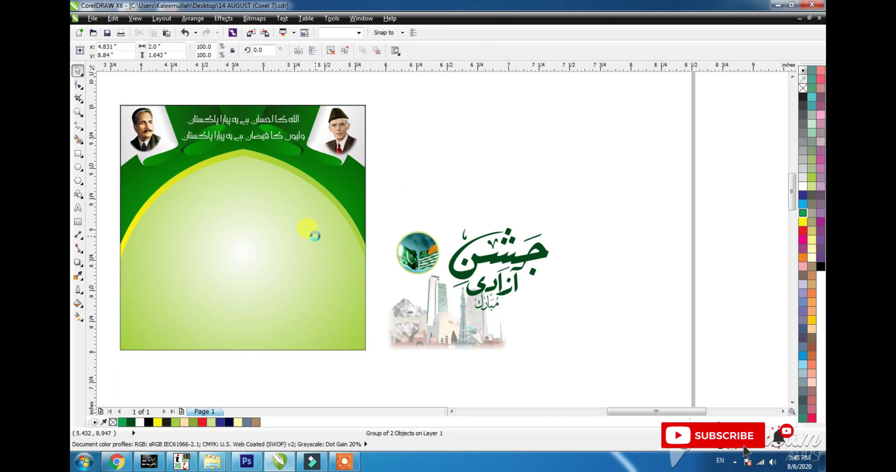
- Clip the arch inside the green background and settle the Urdu title onto the arch
{"action": "left_click", "coordinate": [314, 237]}
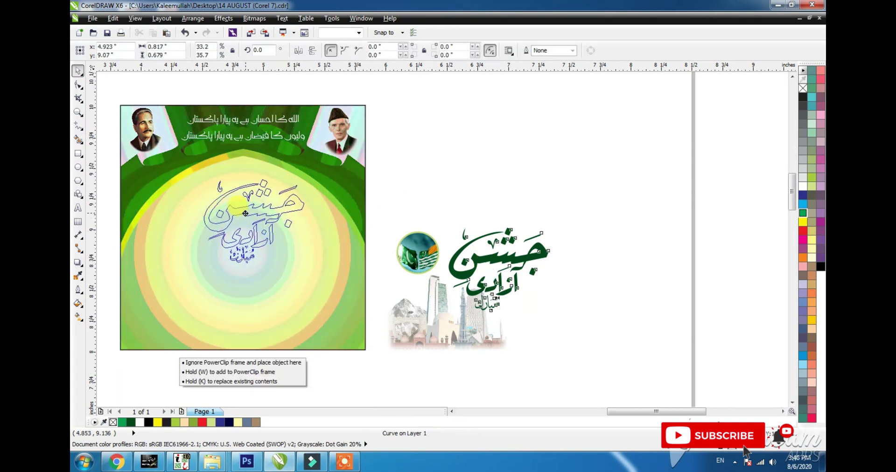
{"action": "key", "text": "c"}
{"action": "left_click", "coordinate": [251, 201]}
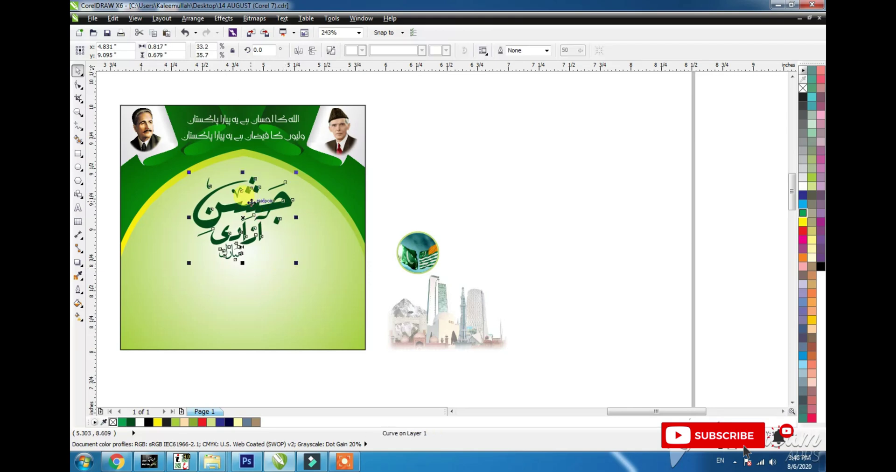
{"action": "left_click_drag", "start_coordinate": [249, 194], "coordinate": [243, 202]}
- Move the round flag emblem to the upper left and the enlarged skyline to the lower left
{"action": "left_click_drag", "start_coordinate": [467, 206], "coordinate": [381, 282]}
{"action": "left_click_drag", "start_coordinate": [420, 244], "coordinate": [157, 190]}
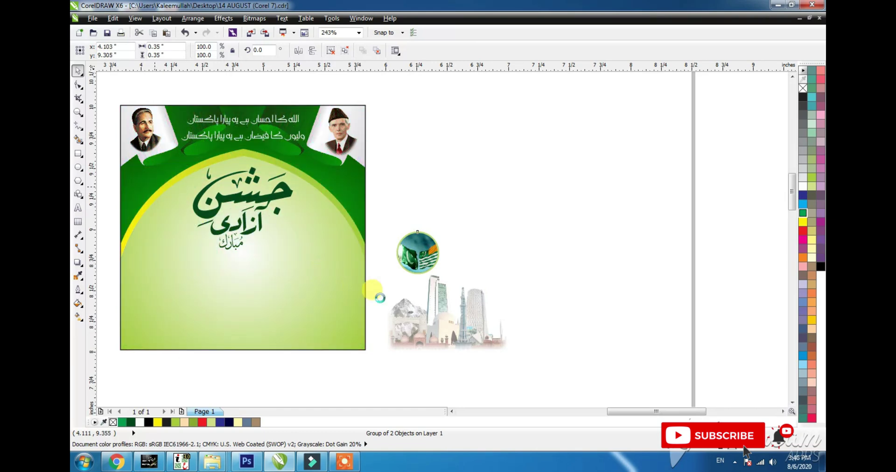
{"action": "left_click_drag", "start_coordinate": [451, 323], "coordinate": [201, 329]}
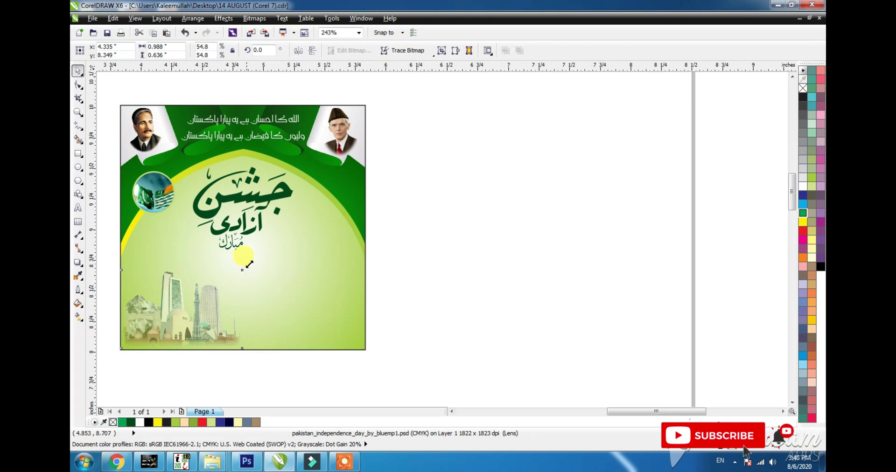
{"action": "left_click_drag", "start_coordinate": [249, 264], "coordinate": [260, 277]}
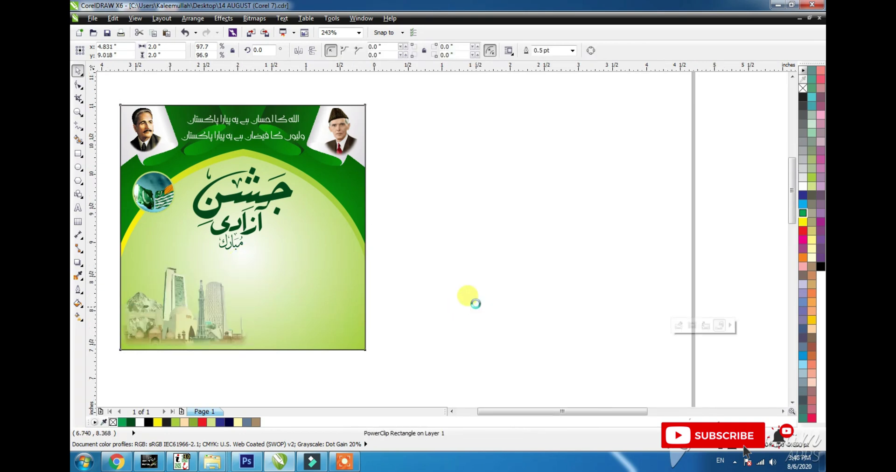
- Copy the boy's photo from the fourth poster onto the fifth poster
{"action": "key", "text": "F4"}
{"action": "left_click", "coordinate": [597, 287]}
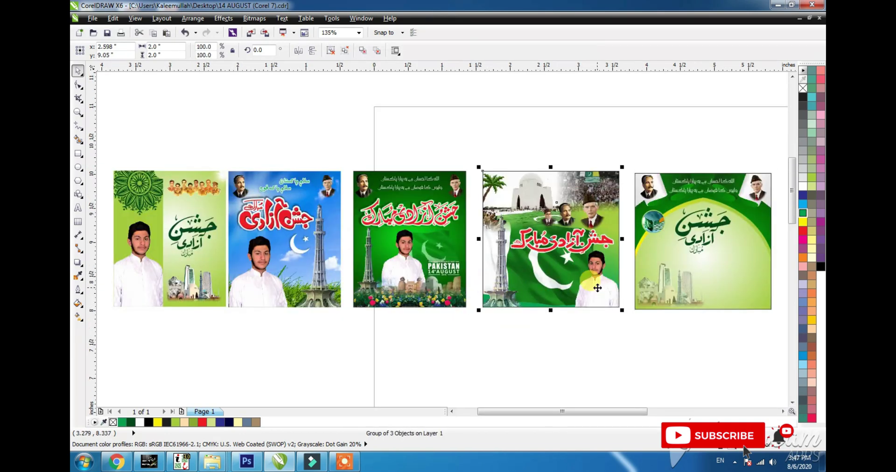
{"action": "left_click", "coordinate": [588, 292], "text": "ctrl"}
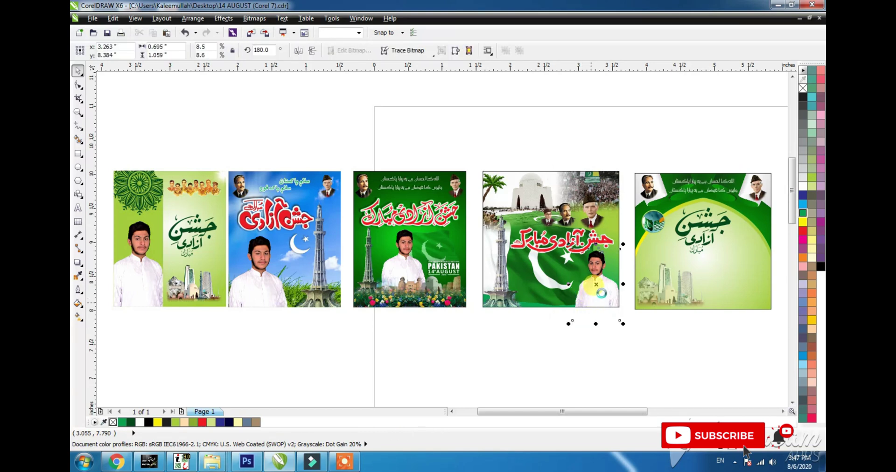
{"action": "left_click_drag", "start_coordinate": [595, 290], "coordinate": [742, 281]}
- PowerClip the boy's photo inside the fifth poster's frame, then zoom out to the whole row
{"action": "key", "text": "alt+c"}
{"action": "key", "text": "w"}
{"action": "key", "text": "p"}
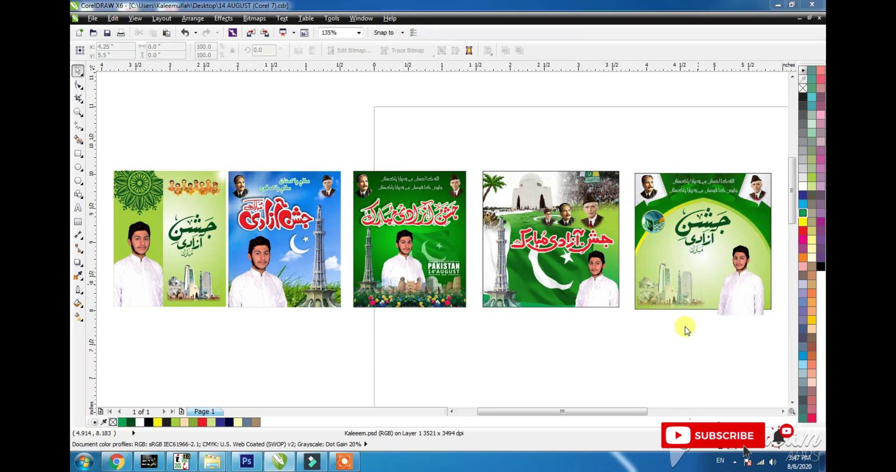
{"action": "left_click", "coordinate": [687, 327]}
{"action": "left_click", "coordinate": [494, 258]}
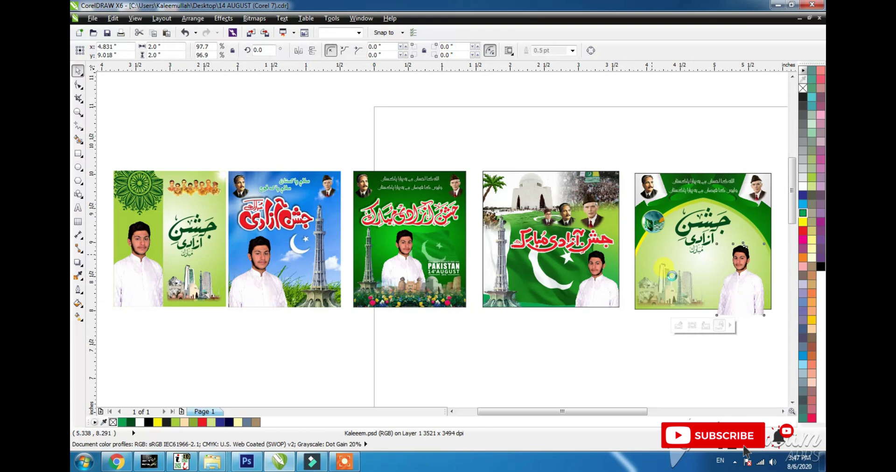
{"action": "key", "text": "shift+F2"}
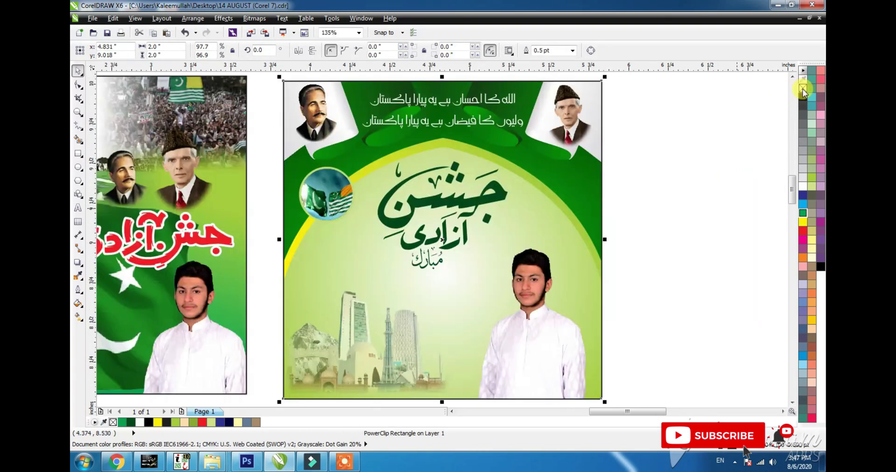
{"action": "left_click", "coordinate": [692, 163]}
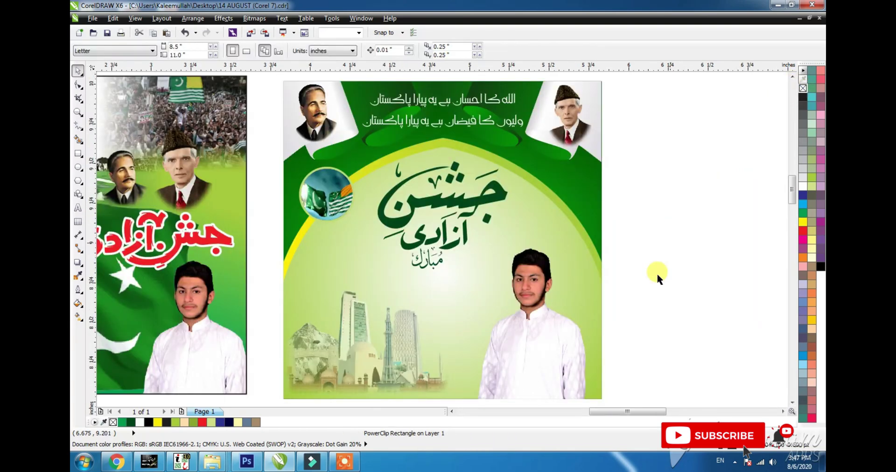
{"action": "key", "text": "F4"}
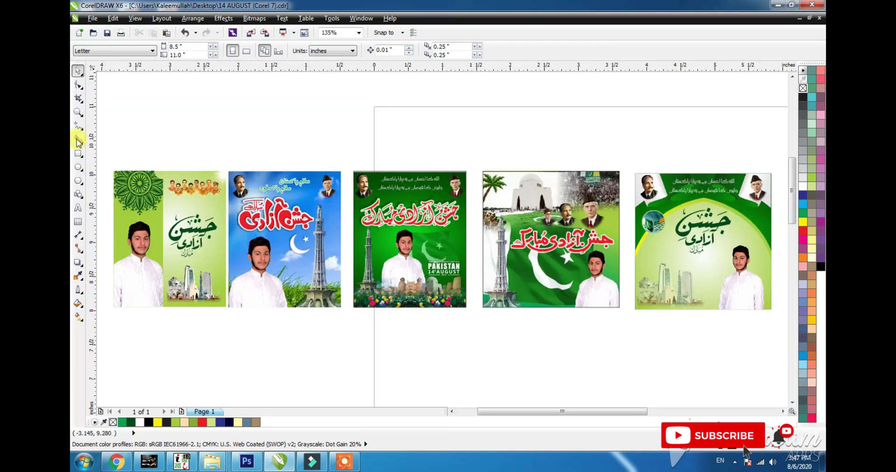
{"action": "left_click", "coordinate": [78, 209]}
{"action": "left_click", "coordinate": [544, 354]}
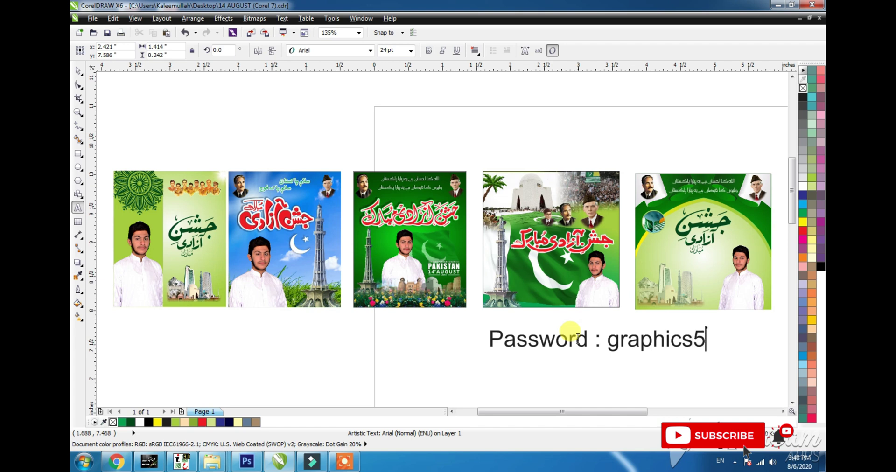
{"action": "type", "text": "2"}
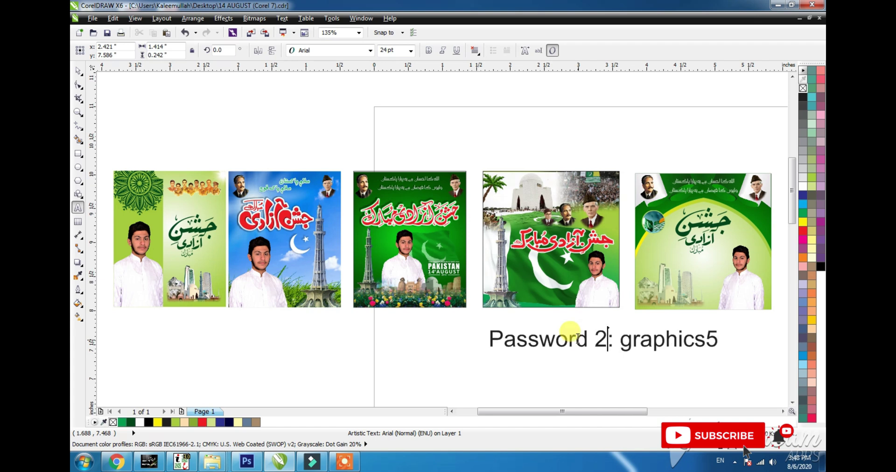
{"action": "key", "text": "shift+F2"}
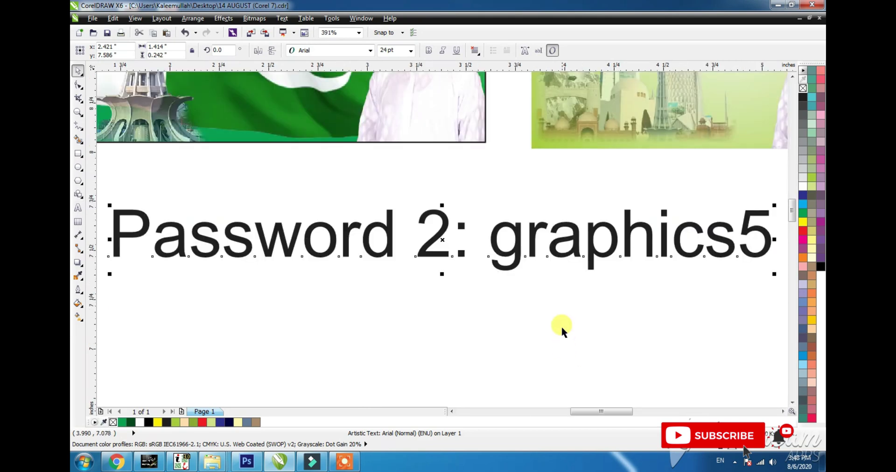
{"action": "key", "text": "F9"}
{"action": "key", "text": "F9"}
{"action": "key", "text": "F9"}
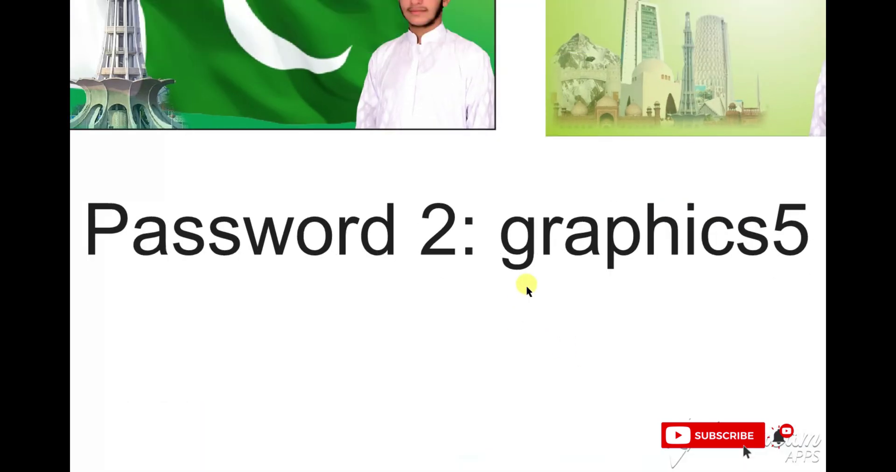
{"action": "key", "text": "F9"}
{"action": "key", "text": "Delete"}
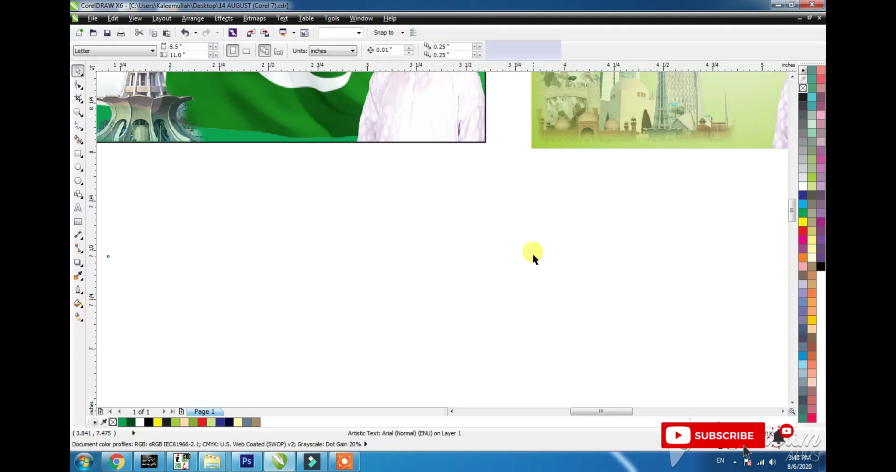
{"action": "key", "text": "F4"}
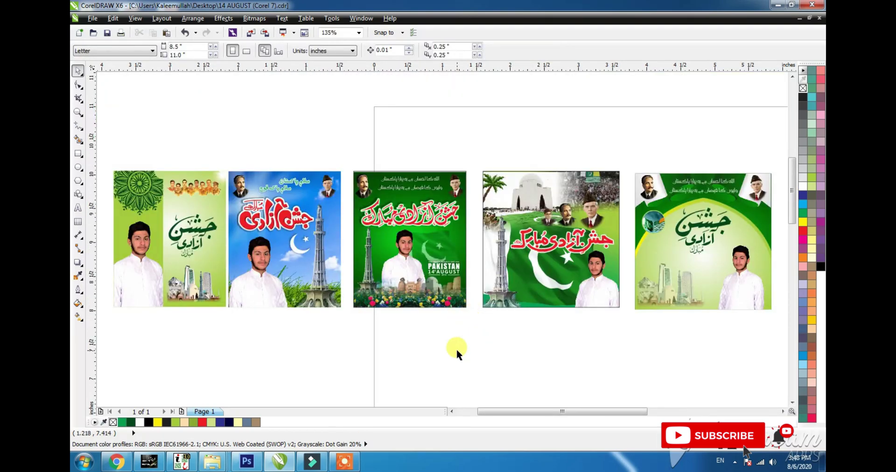
- Marquee-select each of the five posters in turn to check their extents
{"action": "left_click", "coordinate": [301, 177]}
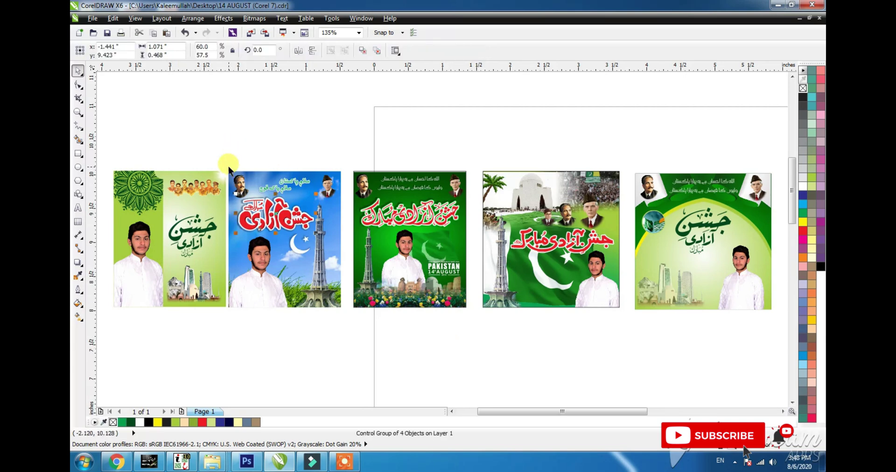
{"action": "left_click_drag", "start_coordinate": [238, 151], "coordinate": [189, 293]}
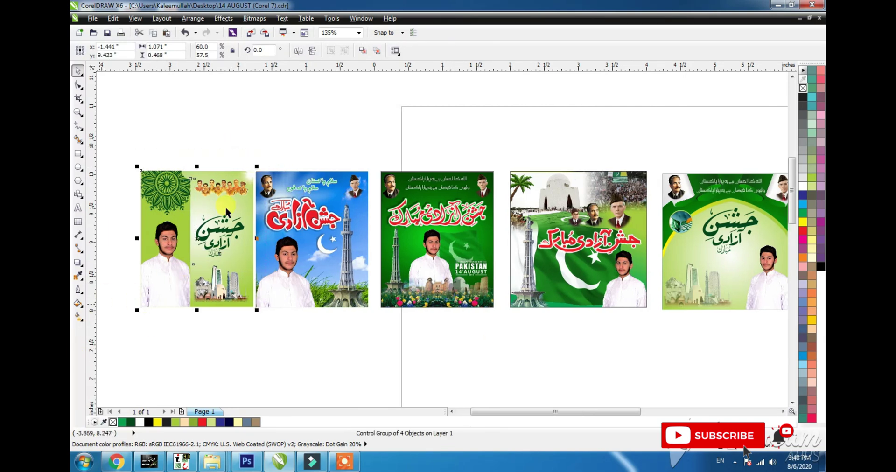
{"action": "left_click_drag", "start_coordinate": [248, 153], "coordinate": [379, 318]}
{"action": "left_click_drag", "start_coordinate": [371, 141], "coordinate": [496, 327]}
{"action": "left_click_drag", "start_coordinate": [487, 137], "coordinate": [664, 347]}
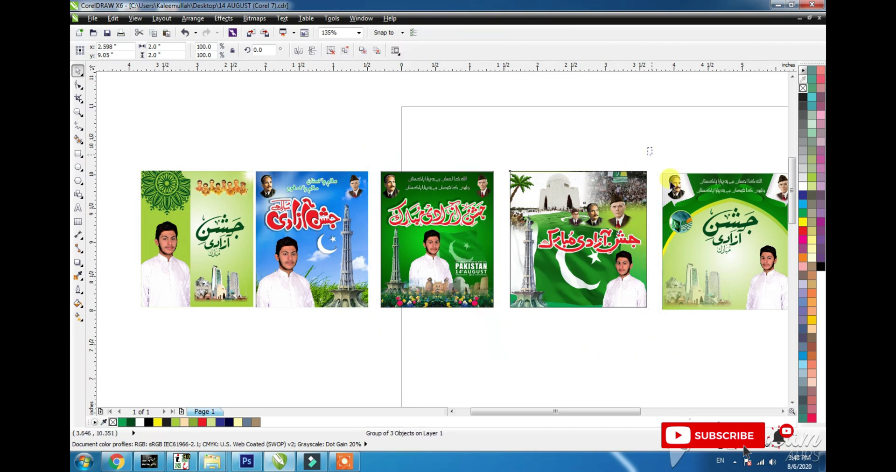
{"action": "left_click_drag", "start_coordinate": [648, 148], "coordinate": [786, 367]}
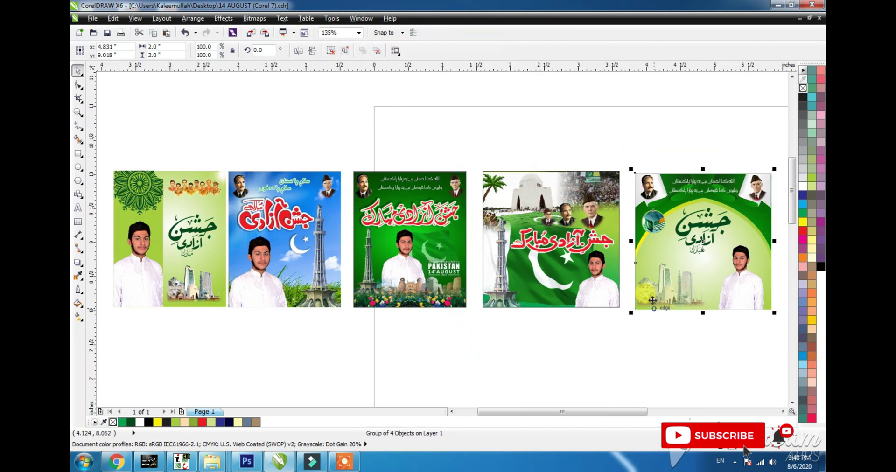
- Move the fifth poster, then the fourth and fifth together, slightly left
{"action": "left_click_drag", "start_coordinate": [663, 279], "coordinate": [653, 279]}
{"action": "left_click", "coordinate": [541, 267], "text": "shift"}
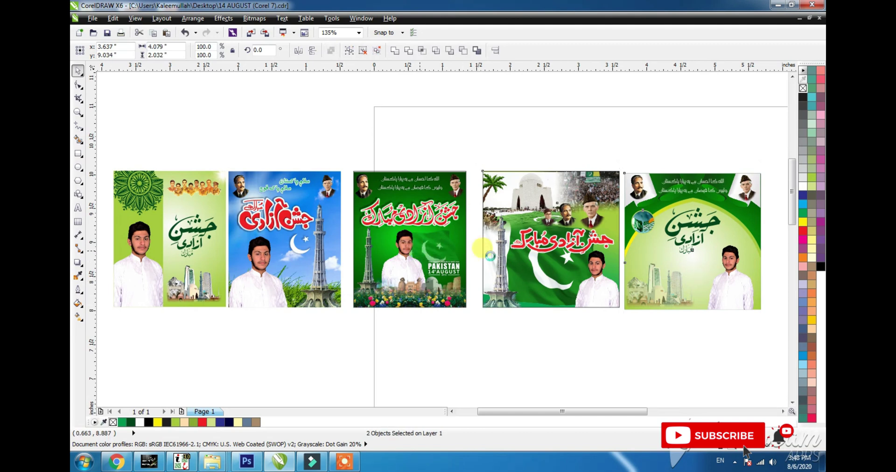
{"action": "left_click_drag", "start_coordinate": [490, 250], "coordinate": [480, 250]}
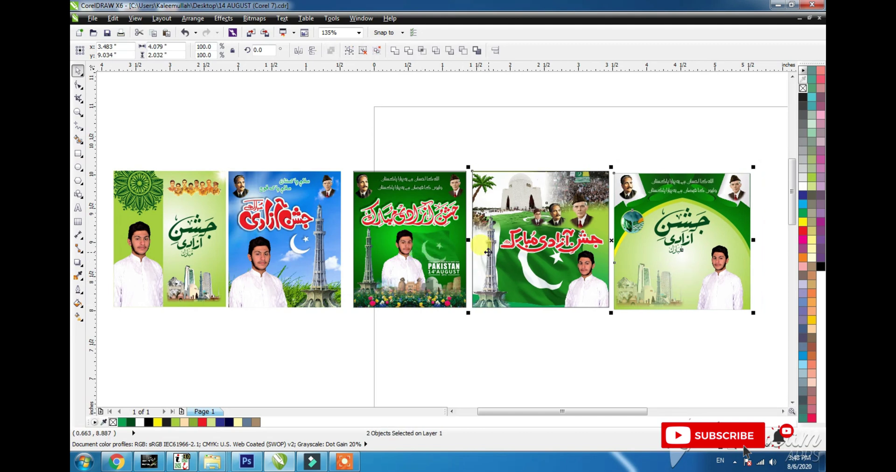
{"action": "left_click", "coordinate": [419, 258]}
{"action": "left_click_drag", "start_coordinate": [366, 140], "coordinate": [96, 392]}
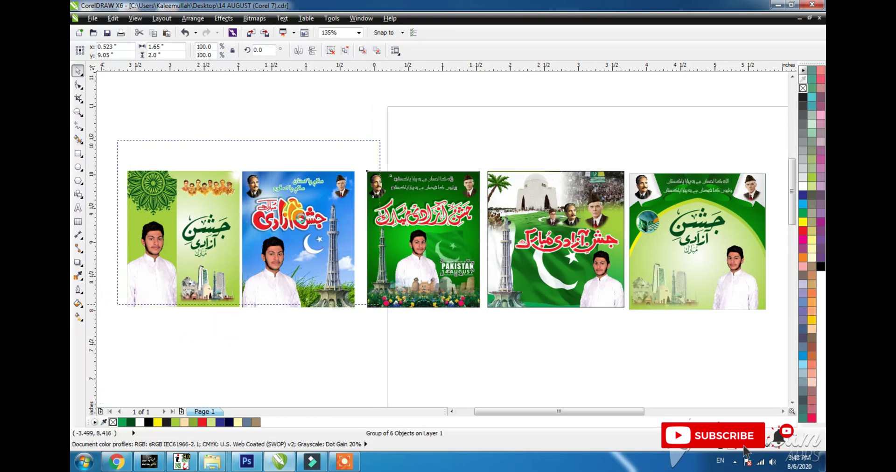